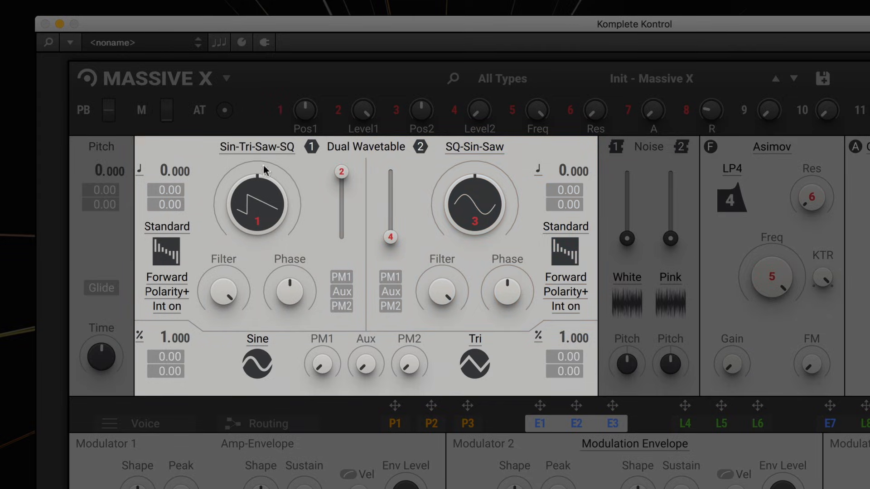
Audition several FX-category wavetables in oscillator 1's wavetable browser.
{"action": "left_click", "coordinate": [259, 147]}
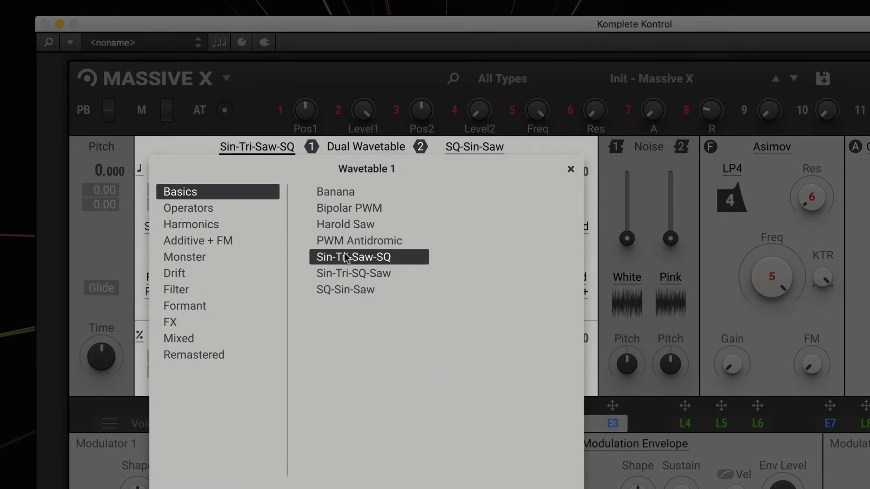
{"action": "left_click", "coordinate": [347, 225]}
{"action": "left_click", "coordinate": [241, 320]}
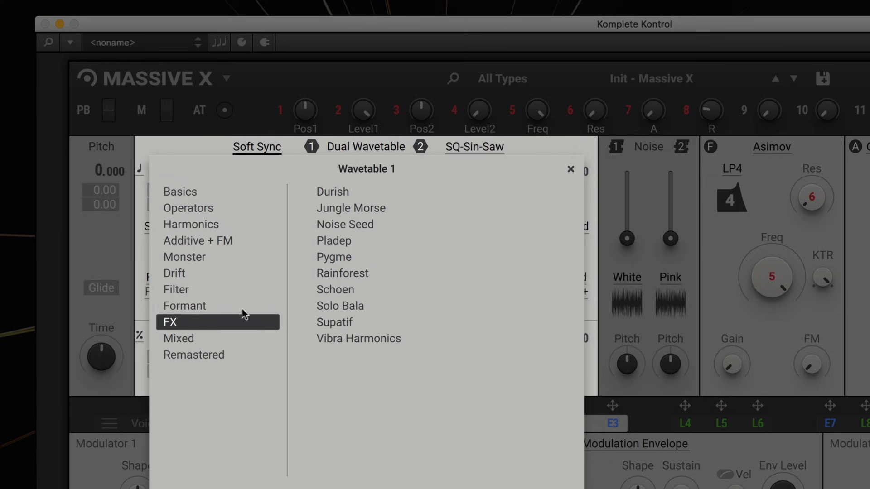
{"action": "left_click", "coordinate": [334, 274]}
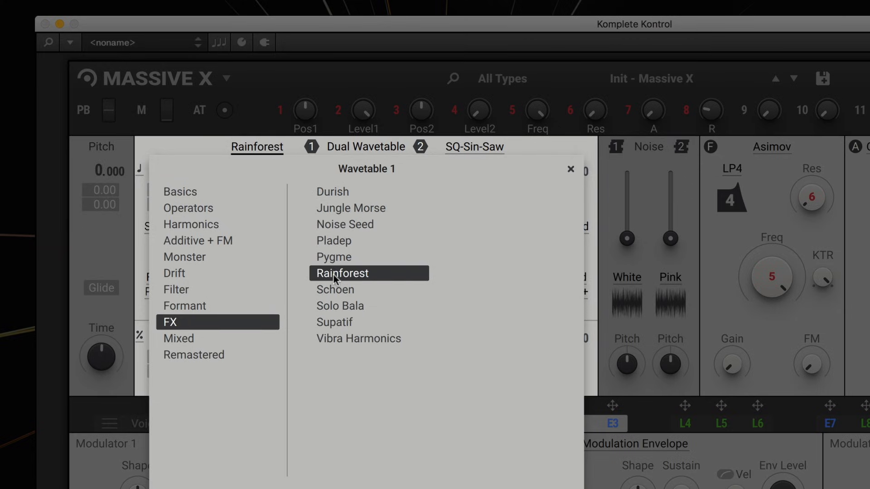
{"action": "left_click", "coordinate": [336, 241]}
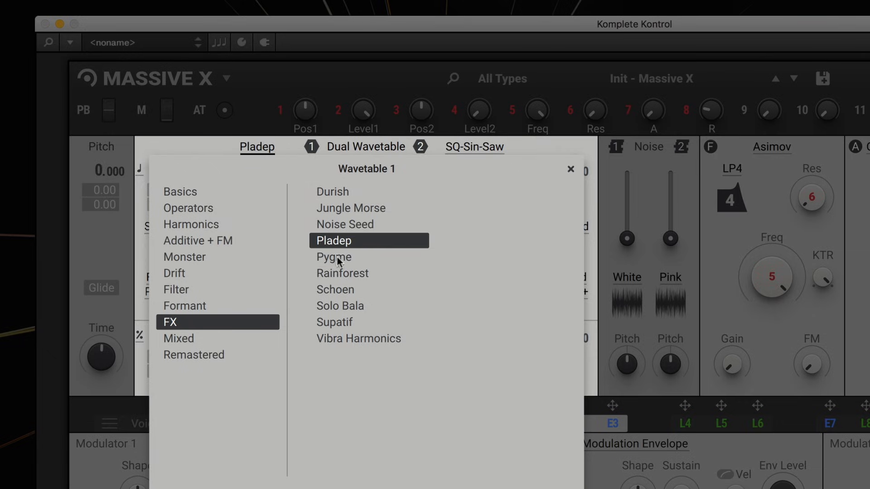
{"action": "left_click", "coordinate": [349, 320]}
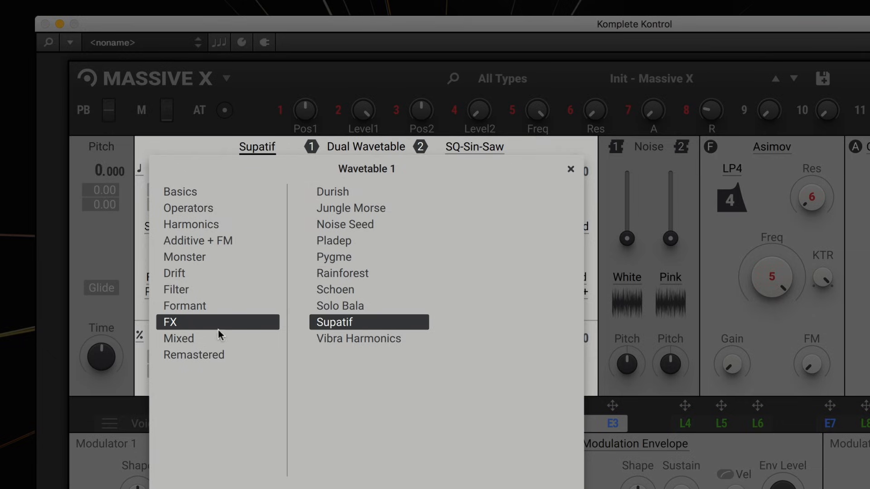
Audition Remastered wavetables and load Growl into wavetable oscillator 1.
{"action": "left_click", "coordinate": [217, 354]}
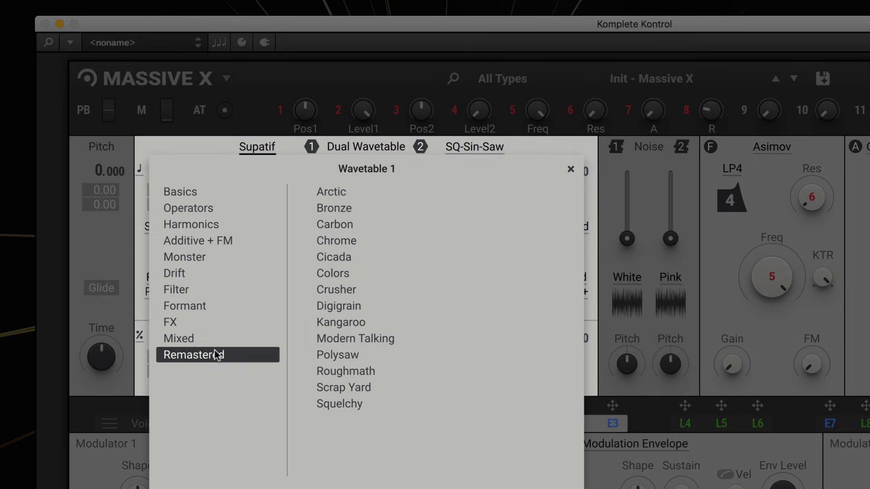
{"action": "left_click", "coordinate": [344, 274]}
{"action": "left_click", "coordinate": [341, 257]}
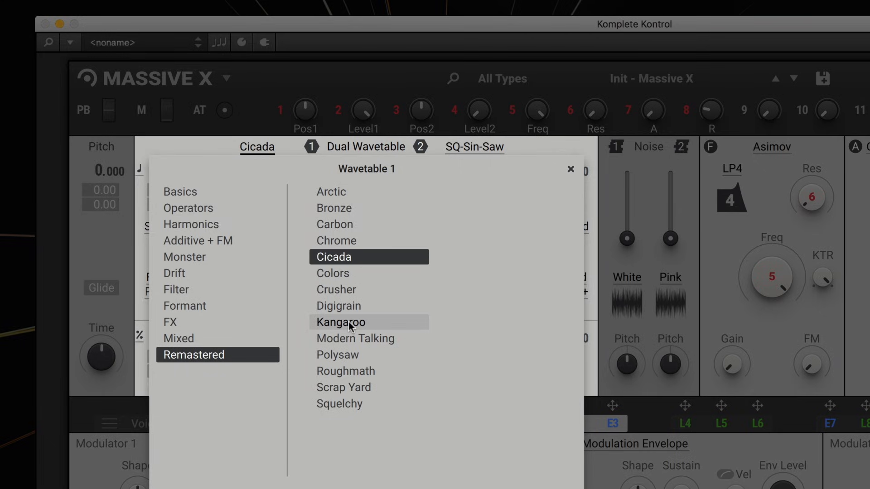
{"action": "left_click", "coordinate": [349, 322]}
{"action": "left_click", "coordinate": [358, 372]}
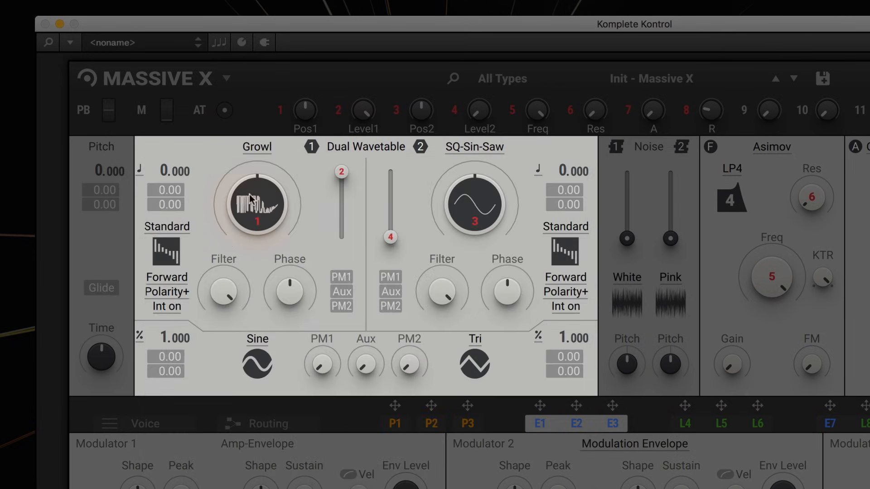
{"action": "mouse_move", "coordinate": [249, 194]}
{"action": "left_mouse_down"}
{"action": "mouse_move", "coordinate": [249, 216]}
{"action": "mouse_move", "coordinate": [249, 154]}
{"action": "mouse_move", "coordinate": [249, 218]}
{"action": "mouse_move", "coordinate": [249, 196]}
{"action": "left_mouse_up"}
Set oscillator 1's wavetable mode to Gorilla.
{"action": "mouse_move", "coordinate": [341, 171]}
{"action": "left_mouse_down"}
{"action": "mouse_move", "coordinate": [342, 230]}
{"action": "mouse_move", "coordinate": [341, 171]}
{"action": "left_mouse_up"}
{"action": "mouse_move", "coordinate": [164, 171]}
{"action": "left_mouse_down"}
{"action": "mouse_move", "coordinate": [164, 213]}
{"action": "mouse_move", "coordinate": [164, 179]}
{"action": "left_mouse_up"}
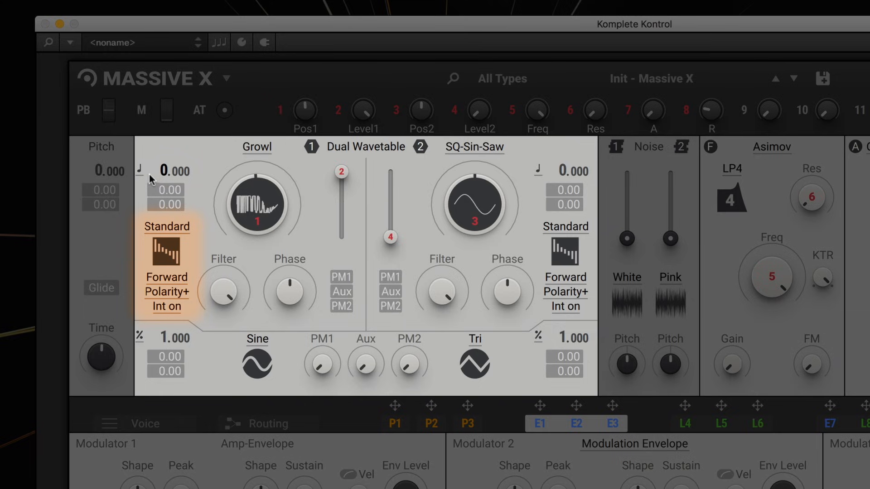
{"action": "left_click", "coordinate": [155, 229]}
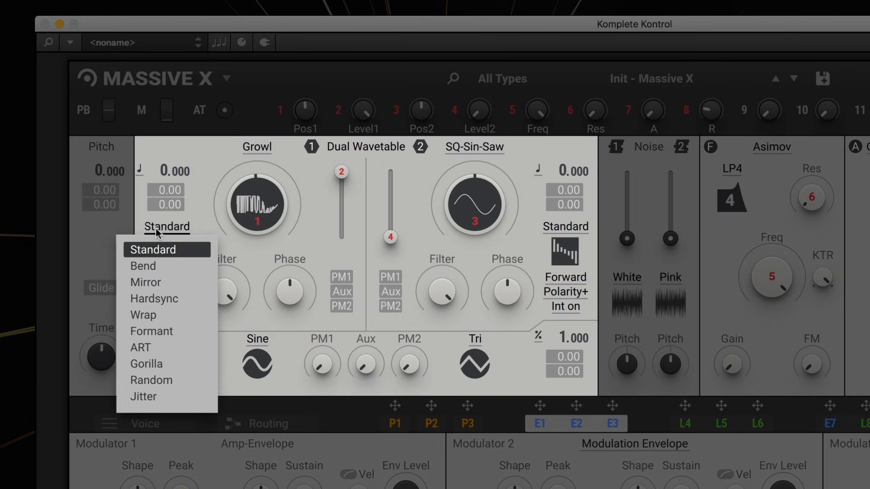
{"action": "left_click", "coordinate": [170, 363]}
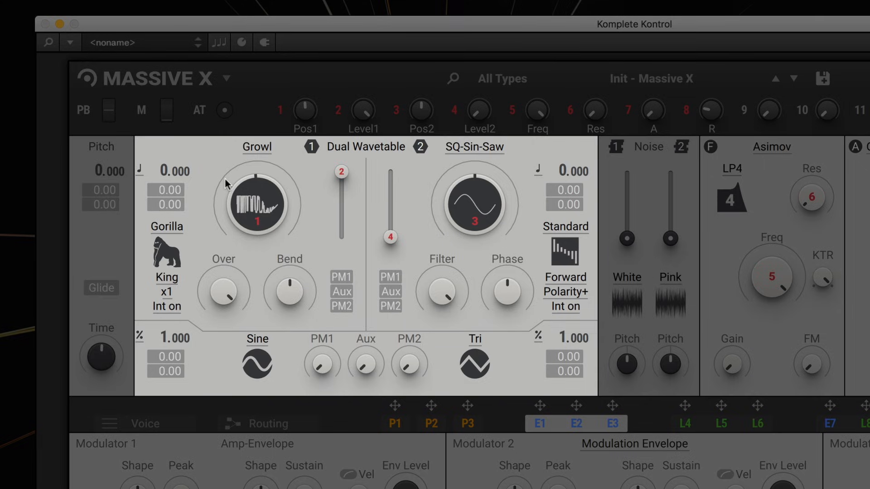
Set the Gorilla mode's variant to Kong and its multiplier to x4.
{"action": "left_click", "coordinate": [171, 279]}
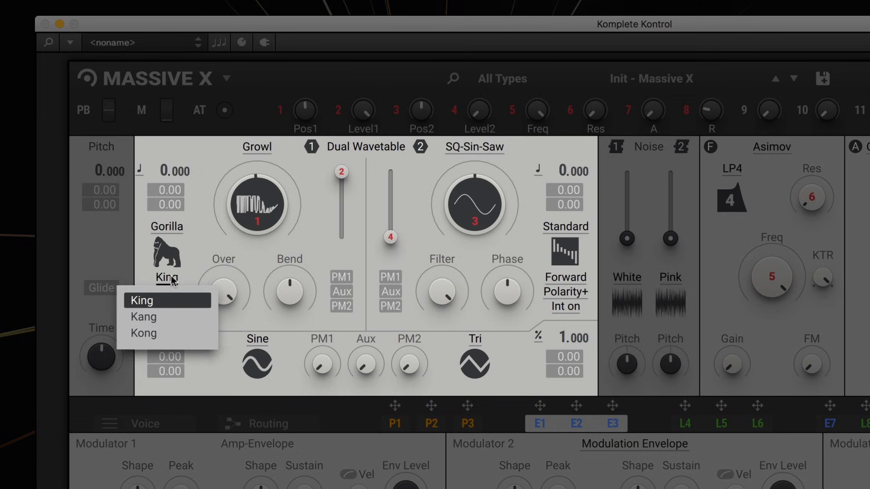
{"action": "left_click", "coordinate": [193, 229]}
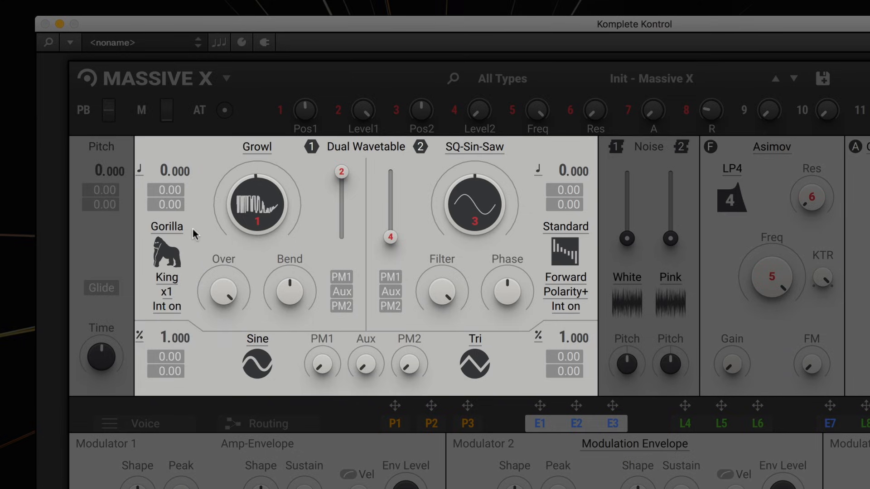
{"action": "left_click", "coordinate": [177, 277]}
{"action": "left_click", "coordinate": [164, 314]}
{"action": "left_click", "coordinate": [164, 285]}
{"action": "left_click", "coordinate": [168, 327]}
{"action": "left_click", "coordinate": [167, 294]}
{"action": "left_click", "coordinate": [173, 358]}
Turn up oscillator 1's Over and Bend knobs.
{"action": "left_click_drag", "start_coordinate": [218, 295], "coordinate": [218, 323]}
{"action": "left_click_drag", "start_coordinate": [291, 299], "coordinate": [291, 315]}
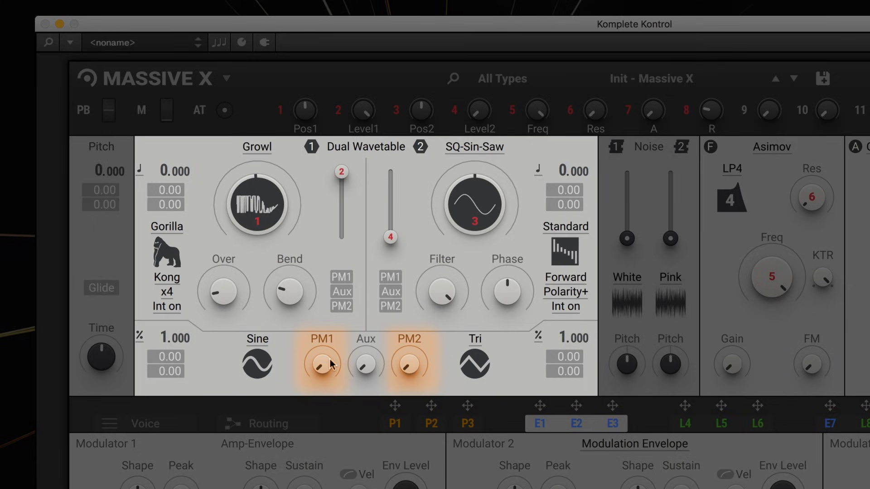
Apply PM1 phase modulation to oscillator 1, setting the sine modulator's ratio to 6.000 and adjusting the PM1 amount.
{"action": "mouse_move", "coordinate": [332, 364]}
{"action": "left_mouse_down"}
{"action": "mouse_move", "coordinate": [332, 348]}
{"action": "mouse_move", "coordinate": [321, 366]}
{"action": "left_mouse_up"}
{"action": "left_click", "coordinate": [343, 277]}
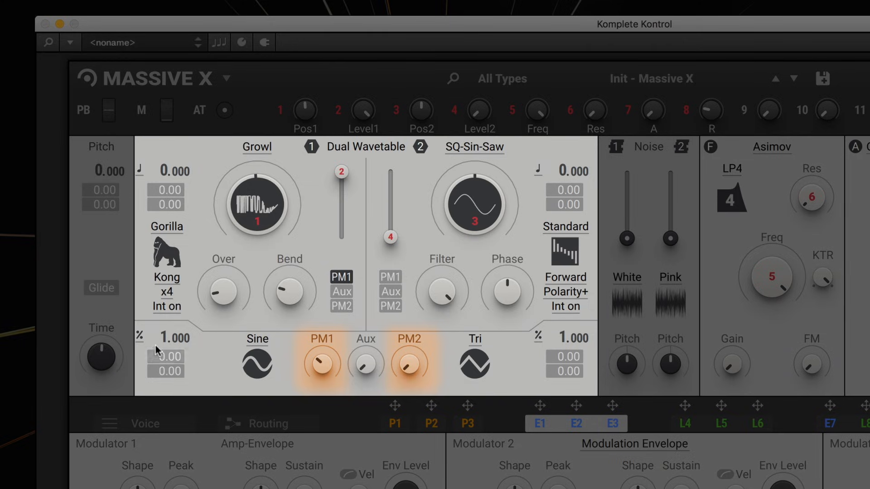
{"action": "left_click_drag", "start_coordinate": [162, 336], "coordinate": [163, 318]}
{"action": "left_click_drag", "start_coordinate": [322, 359], "coordinate": [322, 377]}
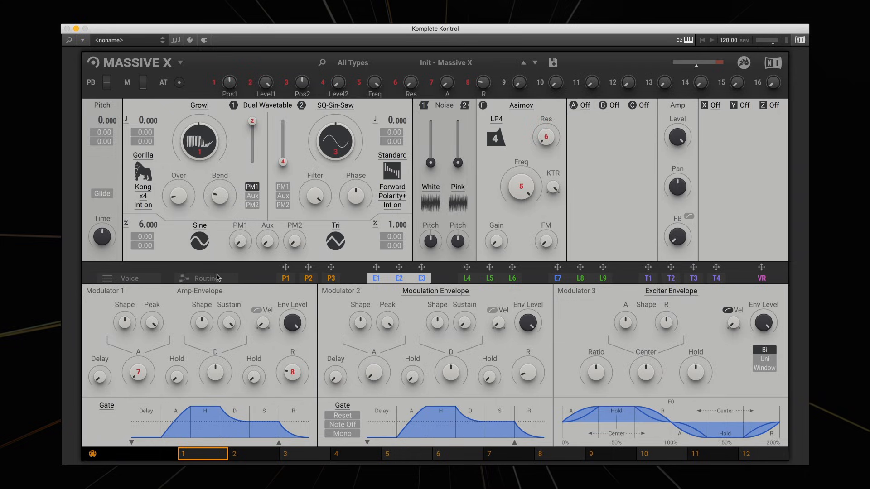
Assign the L4 Switcher LFO to modulate oscillator 1's wavetable position.
{"action": "left_click", "coordinate": [471, 274]}
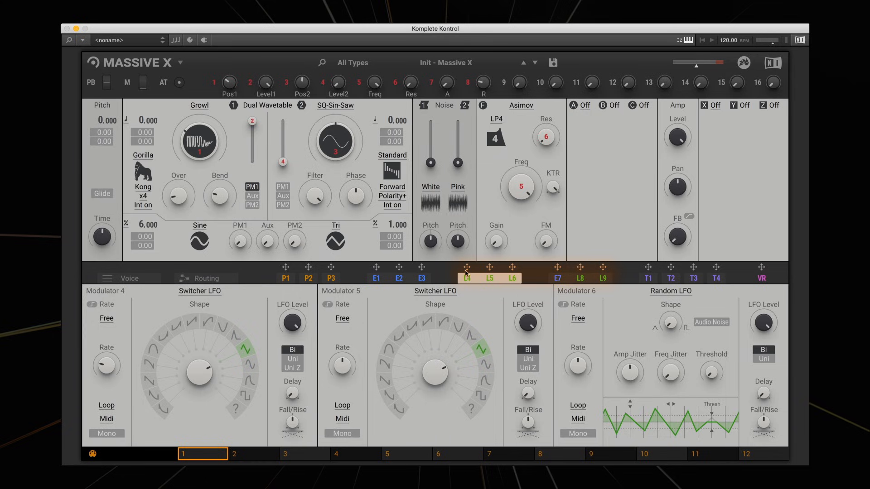
{"action": "mouse_move", "coordinate": [465, 270]}
{"action": "left_mouse_down"}
{"action": "mouse_move", "coordinate": [219, 231]}
{"action": "mouse_move", "coordinate": [180, 187]}
{"action": "mouse_move", "coordinate": [191, 150]}
{"action": "left_mouse_up"}
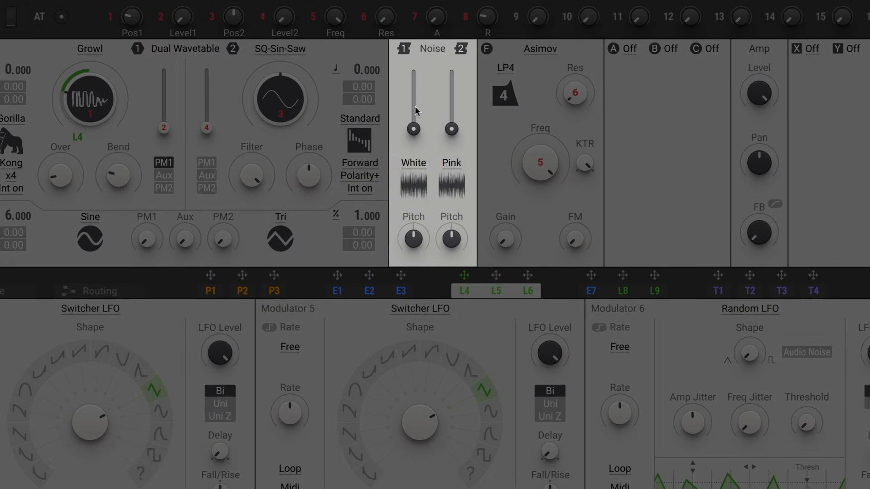
Raise the first noise generator's level and audition Static and Environment noisetables.
{"action": "left_click_drag", "start_coordinate": [413, 131], "coordinate": [413, 71]}
{"action": "left_click", "coordinate": [408, 165]}
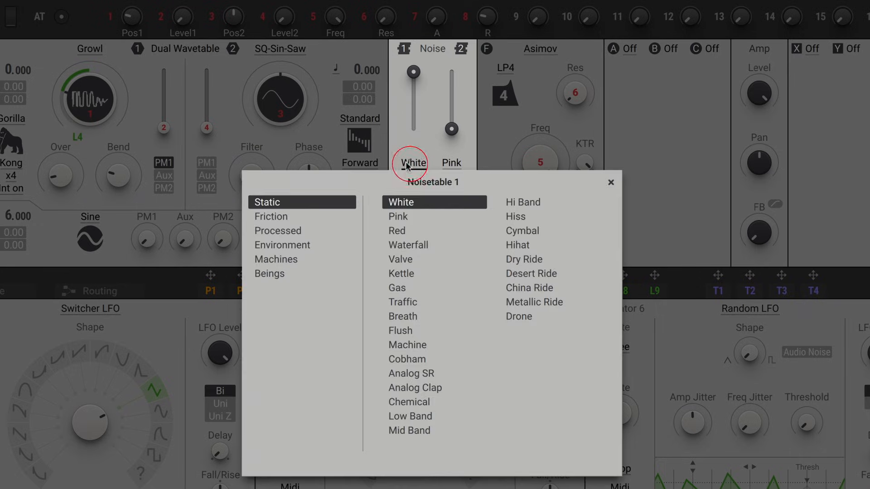
{"action": "left_click", "coordinate": [412, 245]}
{"action": "left_click", "coordinate": [407, 290]}
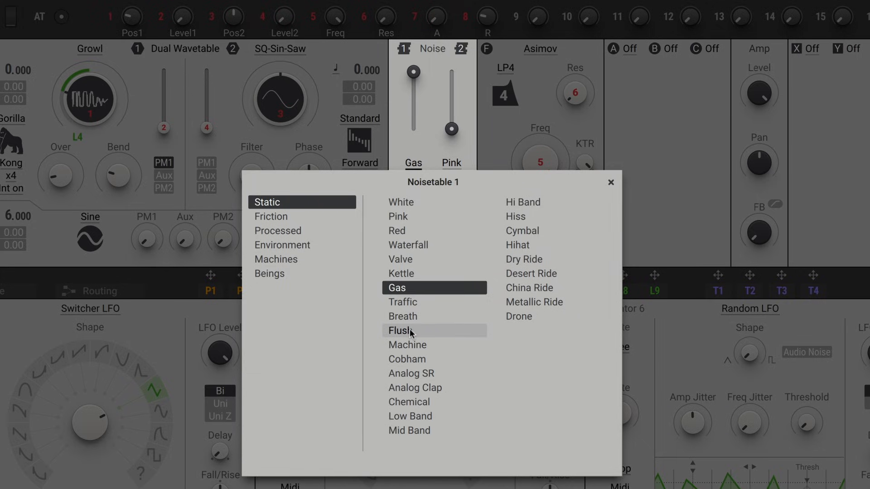
{"action": "left_click", "coordinate": [409, 329]}
{"action": "left_click", "coordinate": [282, 244]}
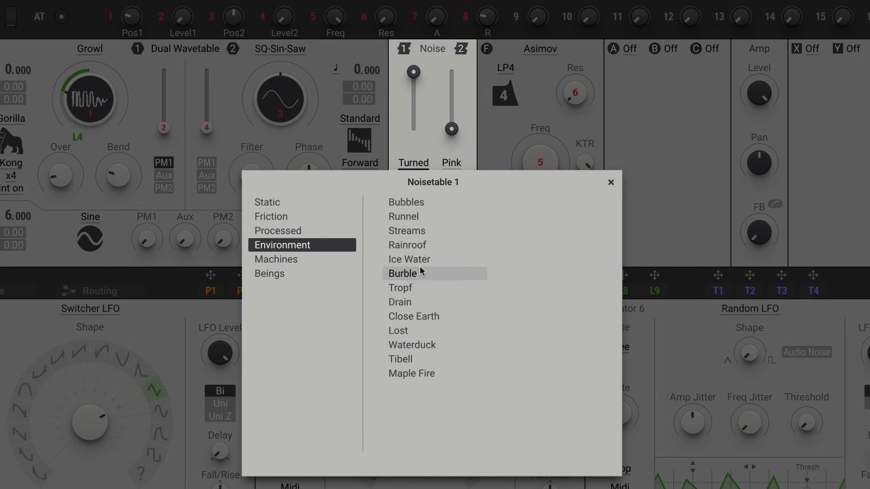
{"action": "left_click", "coordinate": [420, 268]}
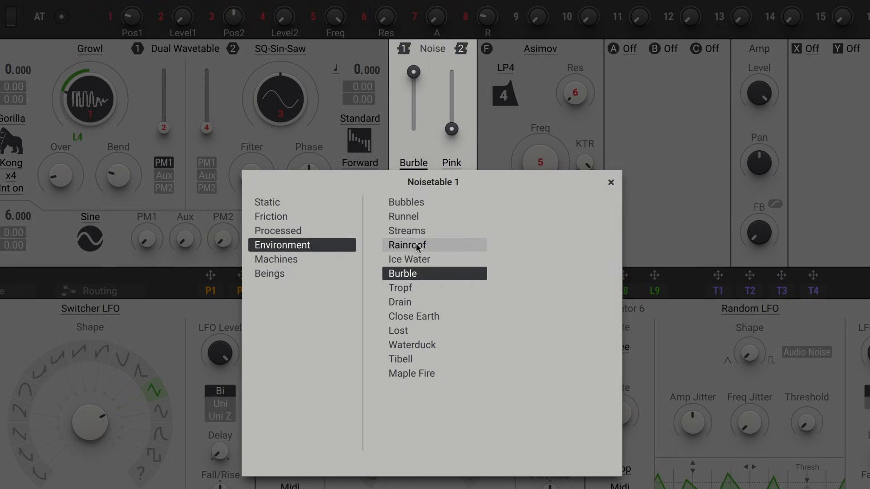
{"action": "left_click", "coordinate": [425, 356]}
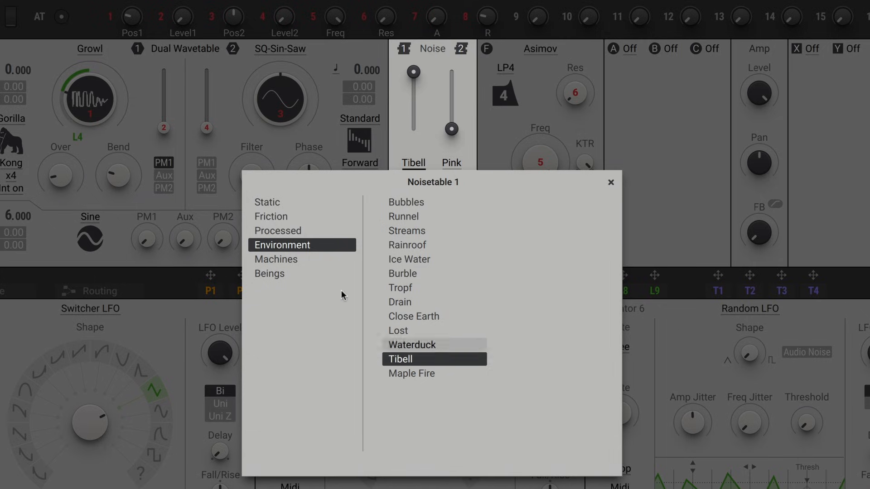
Audition Machines noisetables and load Nonstarter into the first noise slot.
{"action": "left_click", "coordinate": [300, 262]}
{"action": "left_click", "coordinate": [443, 274]}
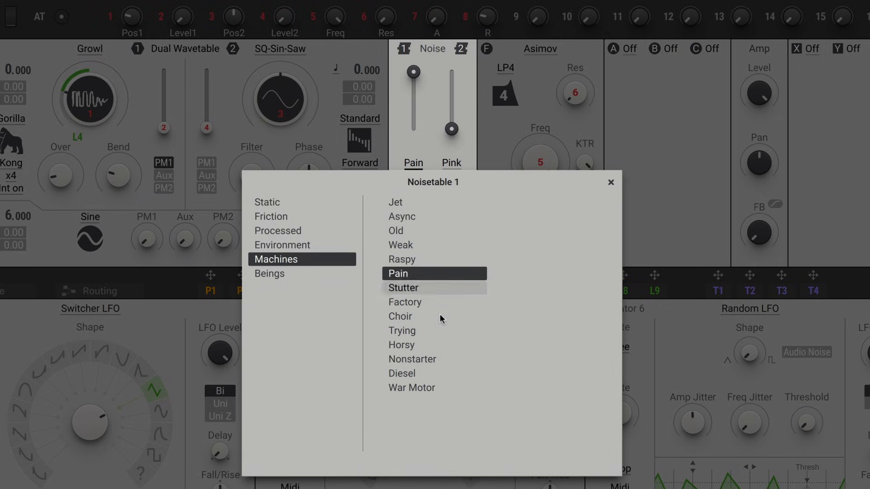
{"action": "left_click", "coordinate": [437, 317]}
{"action": "left_click", "coordinate": [431, 359]}
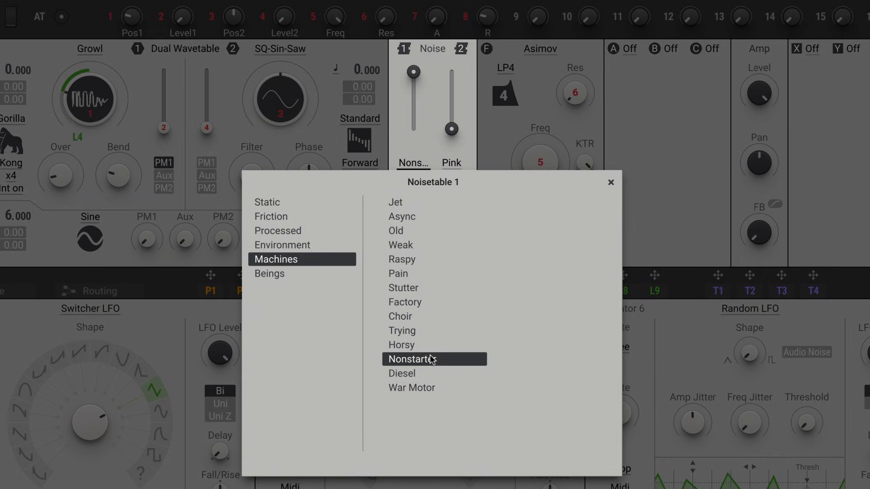
{"action": "left_click", "coordinate": [610, 182]}
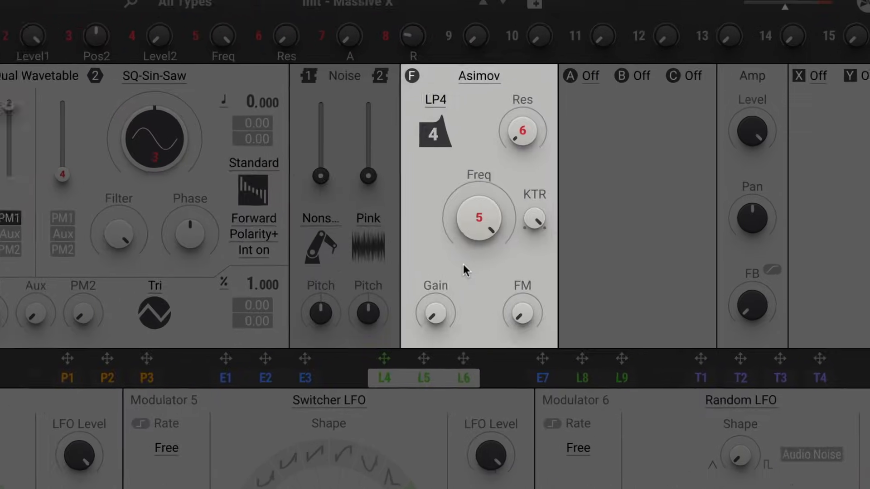
Adjust the Asimov filter's cutoff frequency.
{"action": "left_click", "coordinate": [473, 76]}
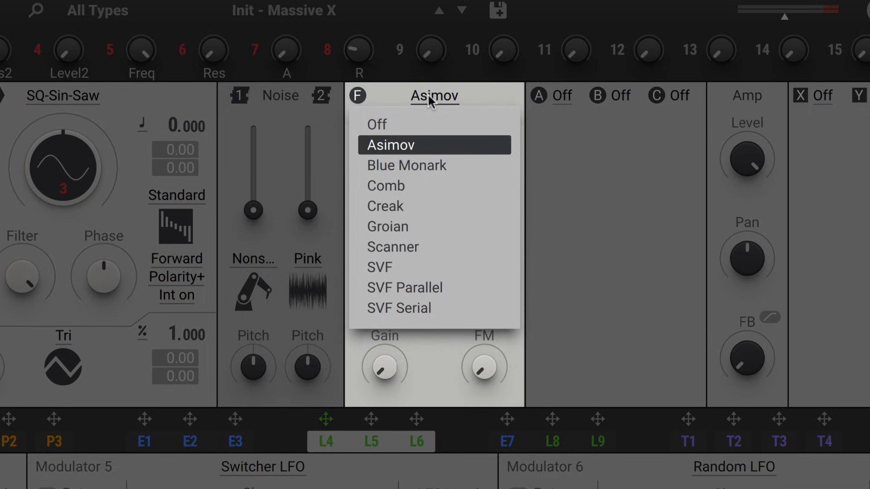
{"action": "left_click", "coordinate": [428, 93]}
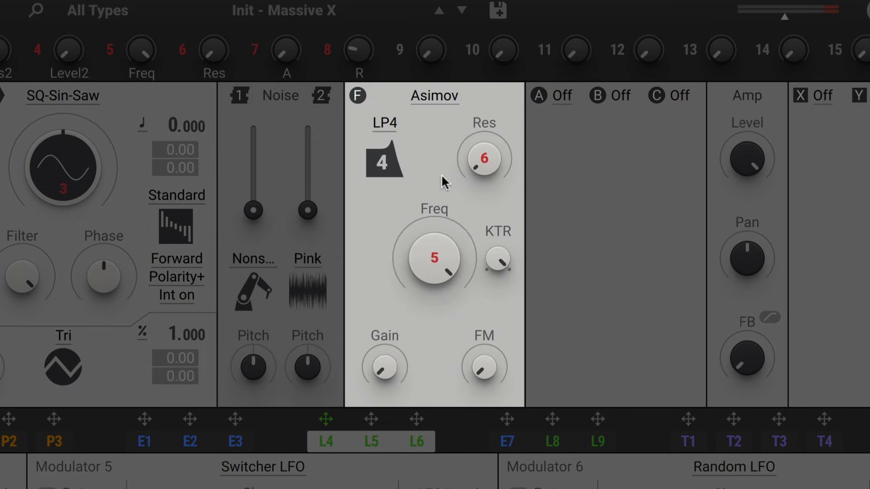
{"action": "mouse_move", "coordinate": [437, 243]}
{"action": "left_mouse_down"}
{"action": "mouse_move", "coordinate": [437, 234]}
{"action": "mouse_move", "coordinate": [437, 263]}
{"action": "mouse_move", "coordinate": [436, 252]}
{"action": "left_mouse_up"}
{"action": "left_click_drag", "start_coordinate": [434, 252], "coordinate": [434, 231]}
Try the SVF and Creak filter types while adjusting the cutoff frequency.
{"action": "left_click", "coordinate": [434, 95]}
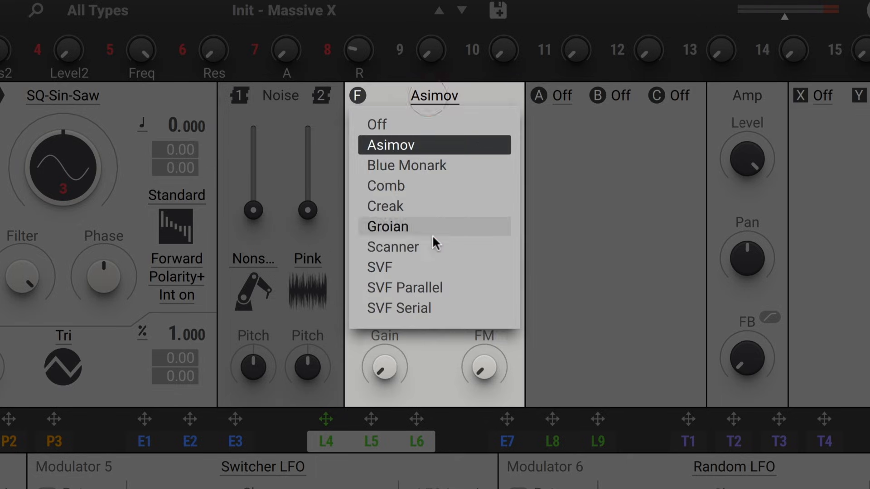
{"action": "left_click", "coordinate": [430, 264]}
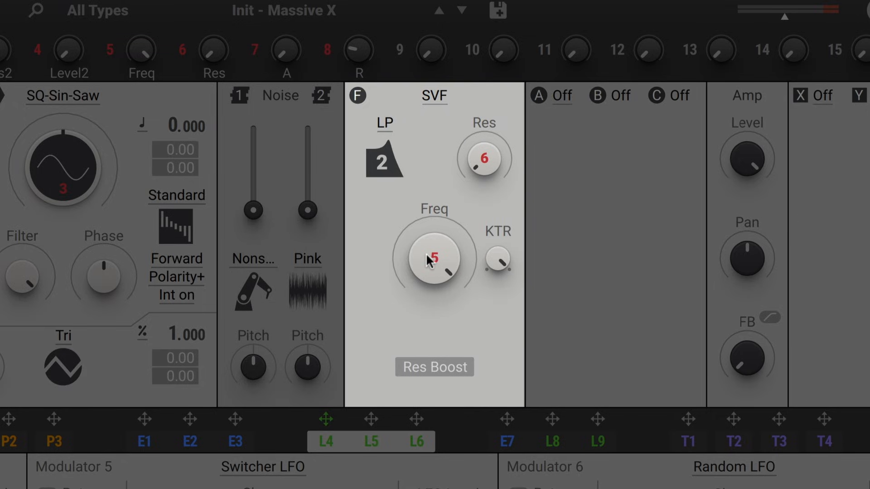
{"action": "mouse_move", "coordinate": [428, 261]}
{"action": "left_mouse_down"}
{"action": "mouse_move", "coordinate": [428, 290]}
{"action": "mouse_move", "coordinate": [432, 249]}
{"action": "left_mouse_up"}
{"action": "left_click", "coordinate": [432, 94]}
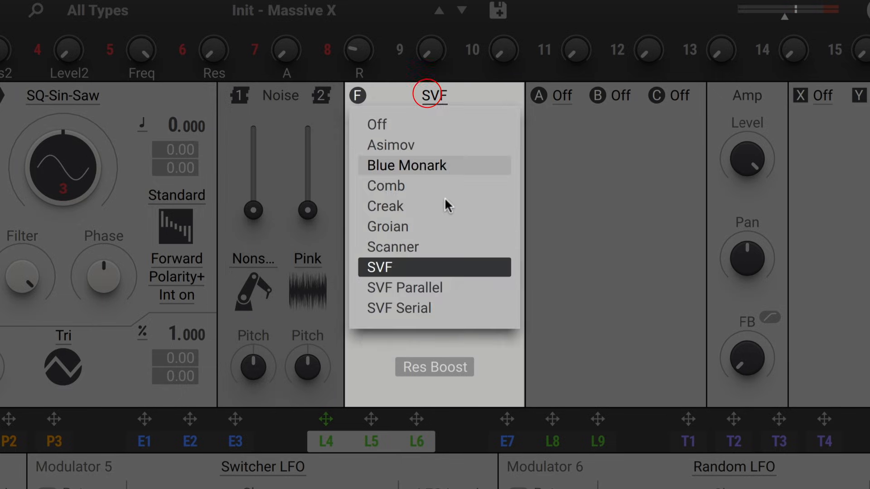
{"action": "left_click", "coordinate": [433, 207]}
{"action": "mouse_move", "coordinate": [438, 251]}
{"action": "left_mouse_down"}
{"action": "mouse_move", "coordinate": [438, 294]}
{"action": "mouse_move", "coordinate": [437, 253]}
{"action": "left_mouse_up"}
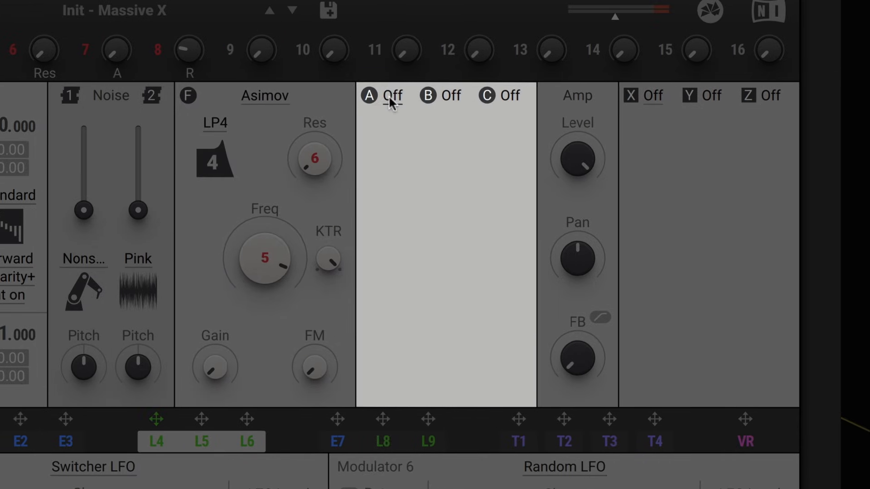
Insert Distortion in effect slot A and raise its Mix.
{"action": "left_click", "coordinate": [563, 96]}
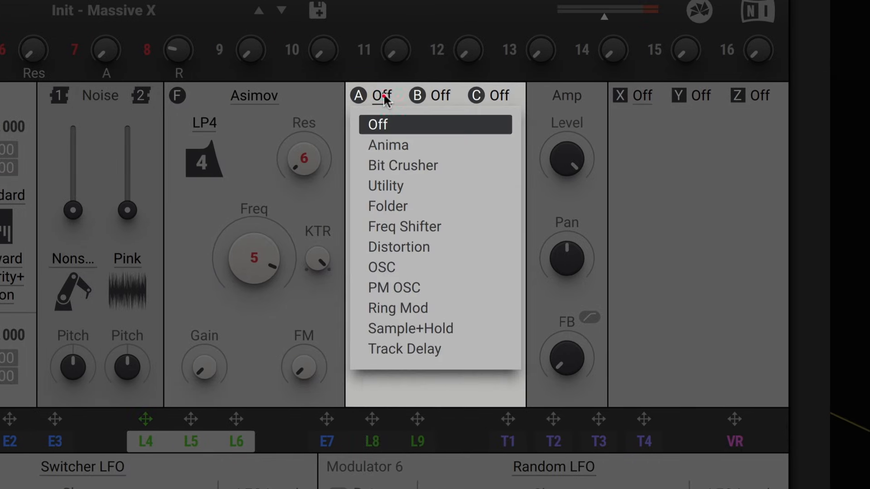
{"action": "left_click", "coordinate": [411, 246]}
{"action": "left_click_drag", "start_coordinate": [470, 193], "coordinate": [470, 183]}
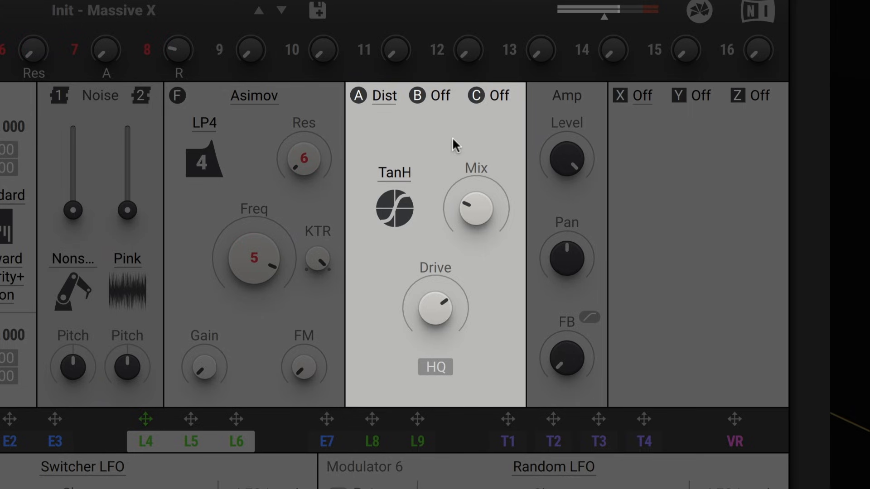
Insert Utility in effect slot B.
{"action": "left_click", "coordinate": [446, 95]}
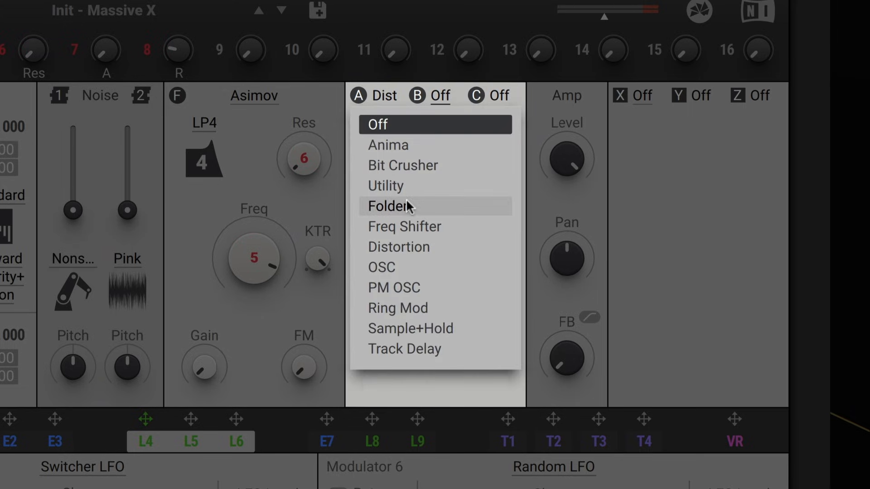
{"action": "left_click", "coordinate": [398, 183]}
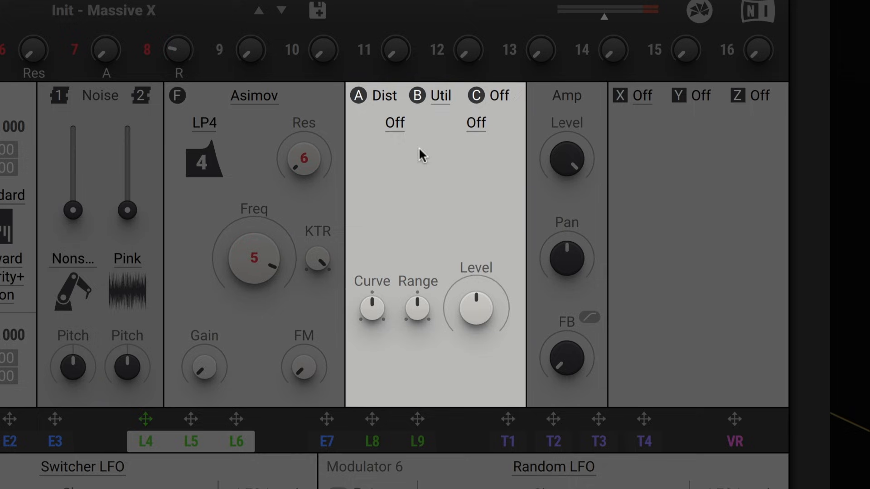
Set the Utility effect's options and adjust its controls in insert slot B.
{"action": "left_click", "coordinate": [401, 127]}
{"action": "left_click", "coordinate": [388, 168]}
{"action": "left_click", "coordinate": [472, 129]}
{"action": "left_click", "coordinate": [472, 212]}
{"action": "left_click_drag", "start_coordinate": [401, 211], "coordinate": [407, 79]}
{"action": "left_click_drag", "start_coordinate": [480, 216], "coordinate": [496, 238]}
Insert the OSC effect in effect slot C.
{"action": "left_click", "coordinate": [502, 97]}
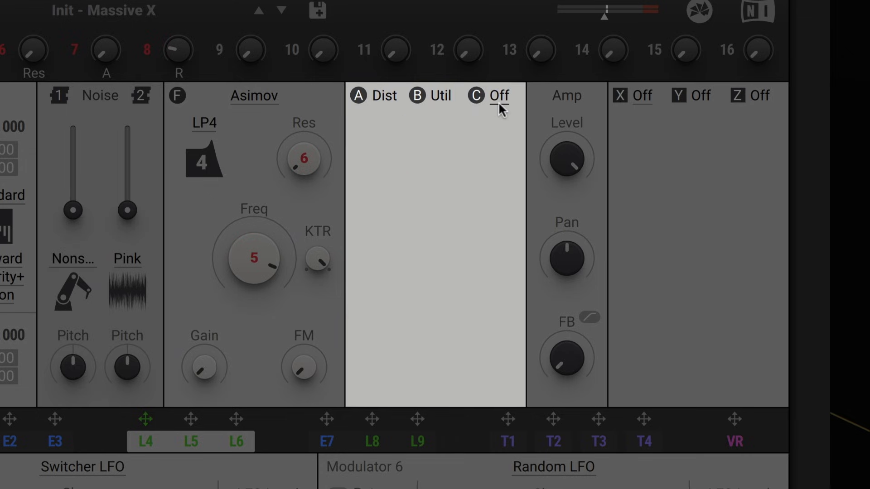
{"action": "left_click", "coordinate": [498, 102]}
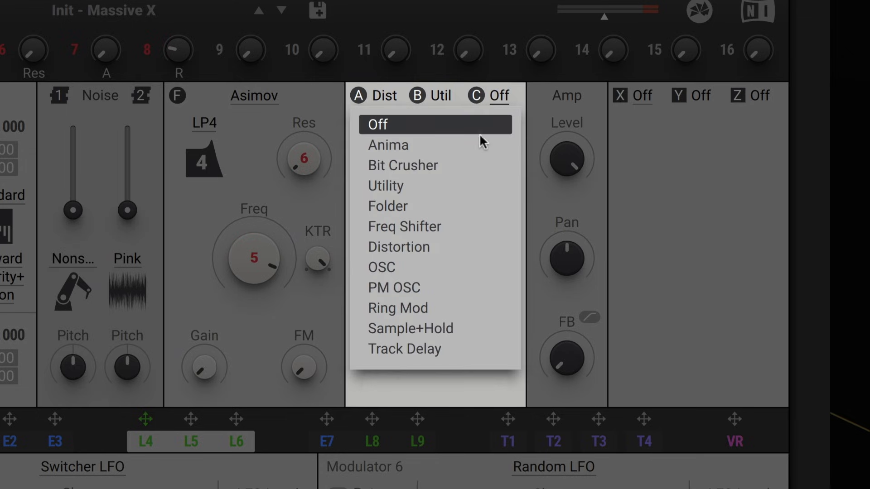
{"action": "left_click", "coordinate": [429, 268]}
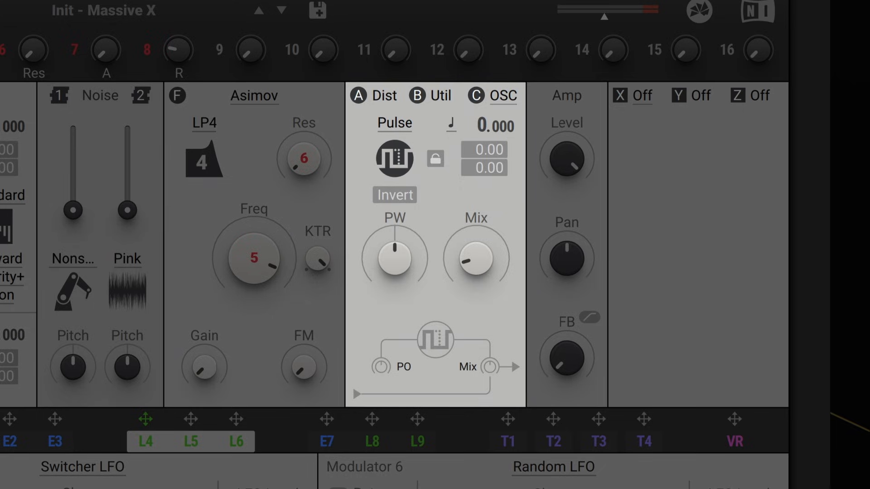
Switch the OSC effect's waveform to Saw and lower its Mix.
{"action": "left_click", "coordinate": [397, 130]}
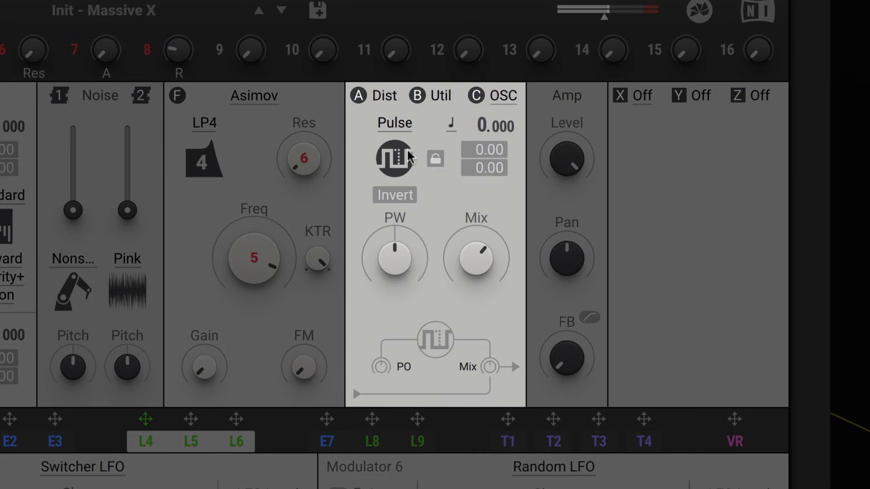
{"action": "left_click", "coordinate": [395, 124]}
{"action": "left_click", "coordinate": [396, 170]}
{"action": "left_click_drag", "start_coordinate": [473, 246], "coordinate": [473, 322]}
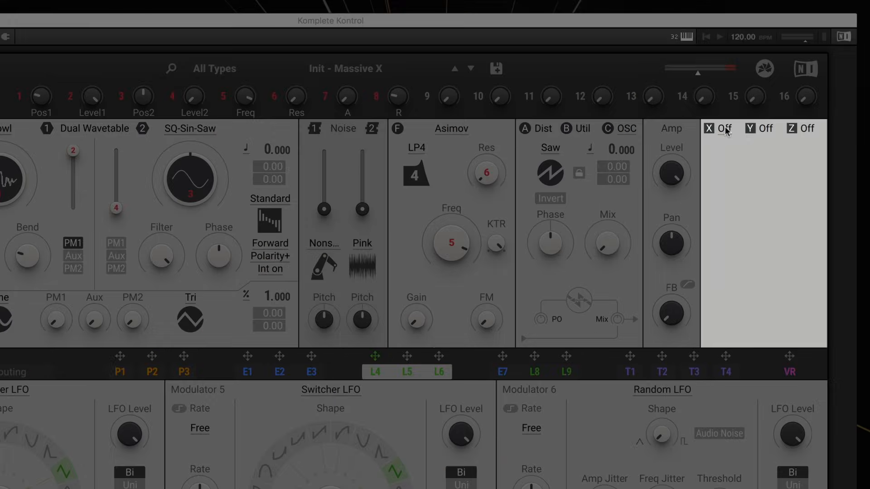
Insert Stereo Delay in effect slot X and lower its Mix.
{"action": "left_click", "coordinate": [724, 130]}
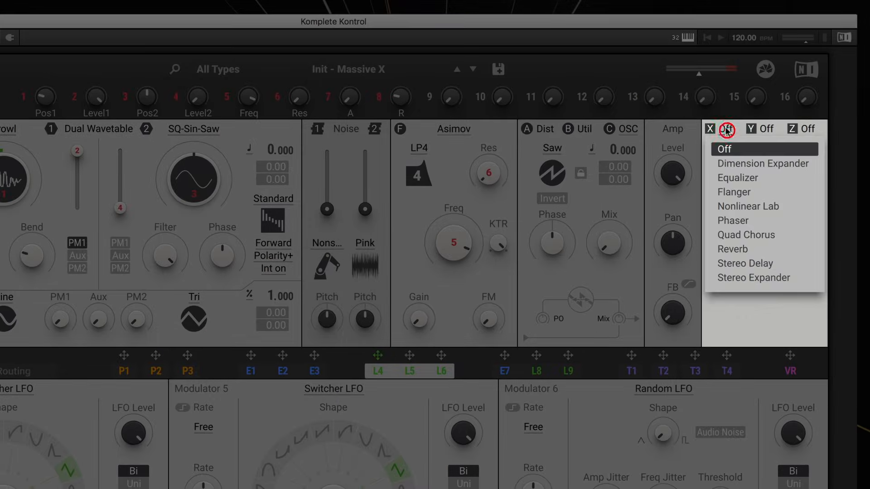
{"action": "left_click", "coordinate": [746, 263]}
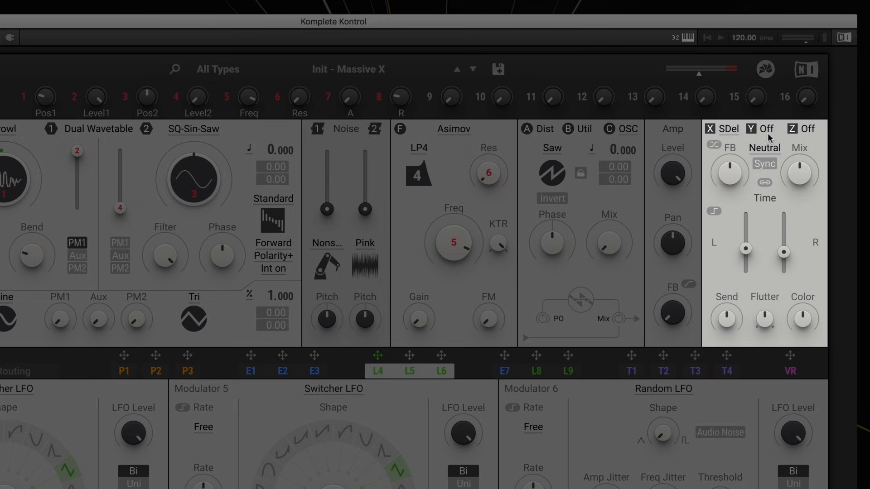
{"action": "left_click_drag", "start_coordinate": [800, 175], "coordinate": [800, 189]}
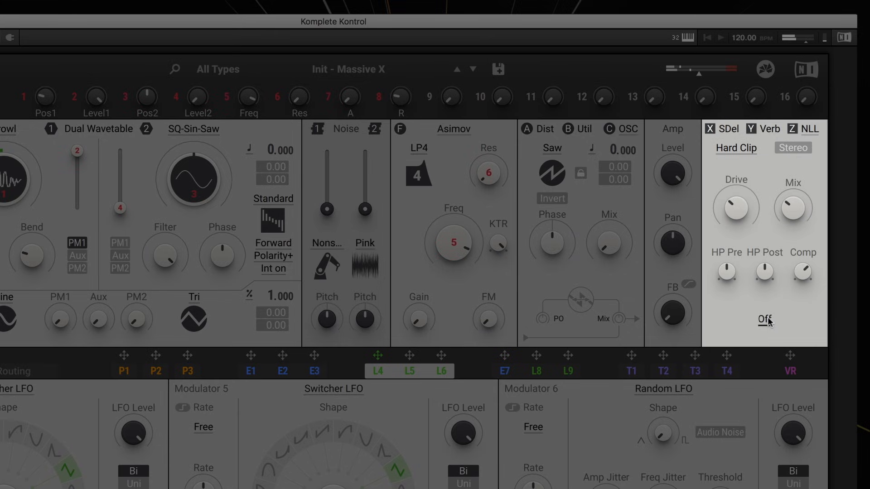
Set the Nonlinear Lab effect in slot Z to the Crank amp model.
{"action": "left_click", "coordinate": [766, 319]}
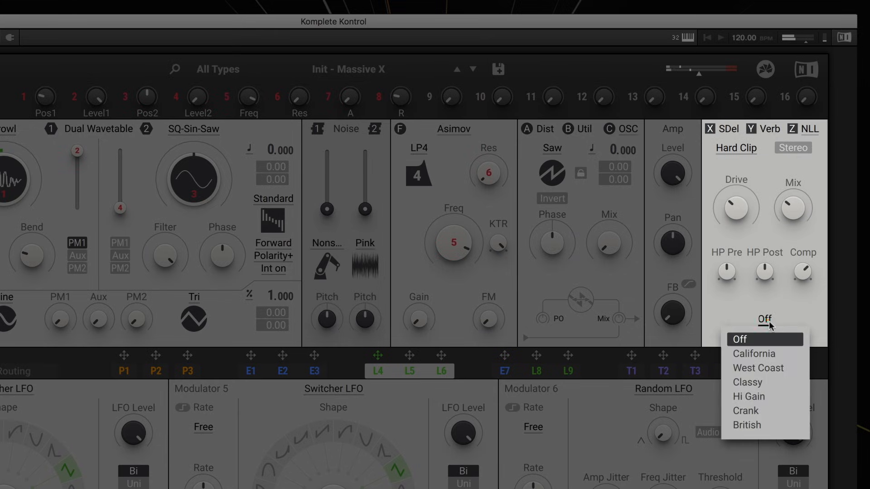
{"action": "left_click", "coordinate": [770, 412]}
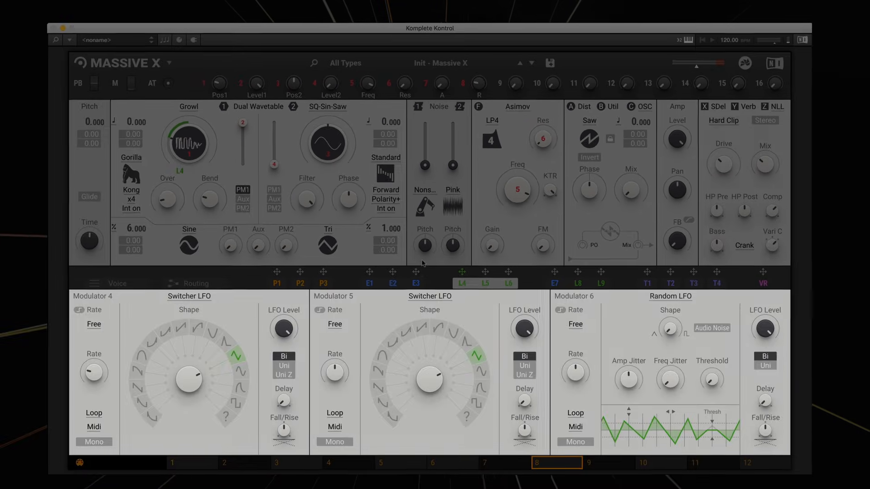
Open the routing view, set the X, Y, Z effects routing to X+Y>Z and adjust a connection.
{"action": "left_click", "coordinate": [193, 283]}
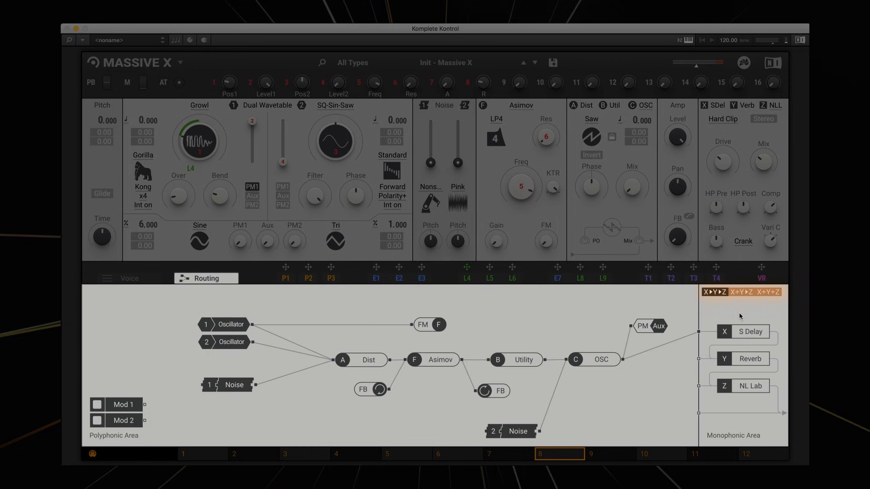
{"action": "left_click", "coordinate": [741, 291]}
{"action": "left_click", "coordinate": [768, 292]}
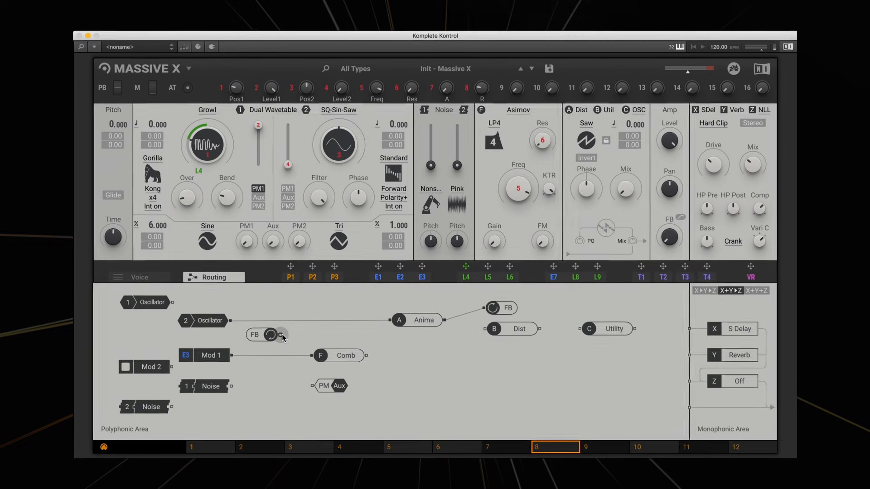
{"action": "left_click_drag", "start_coordinate": [227, 390], "coordinate": [309, 358]}
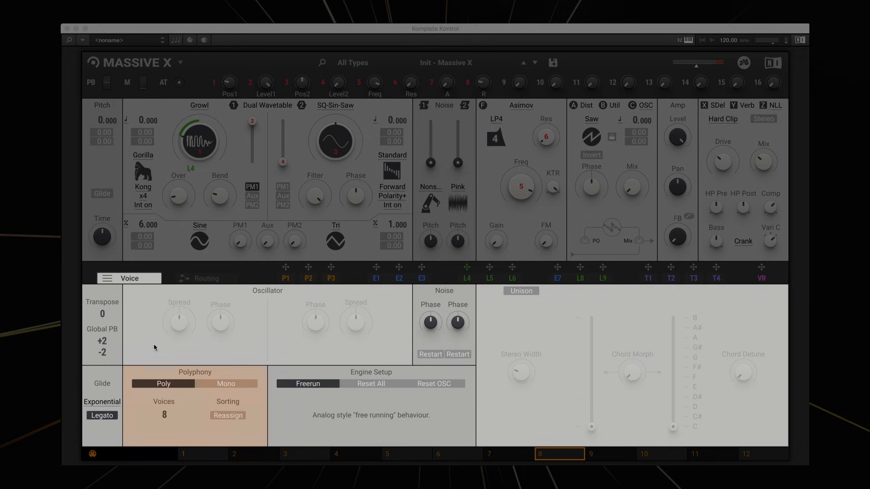
Try Mono polyphony mode, then switch back to Poly.
{"action": "left_click", "coordinate": [217, 383]}
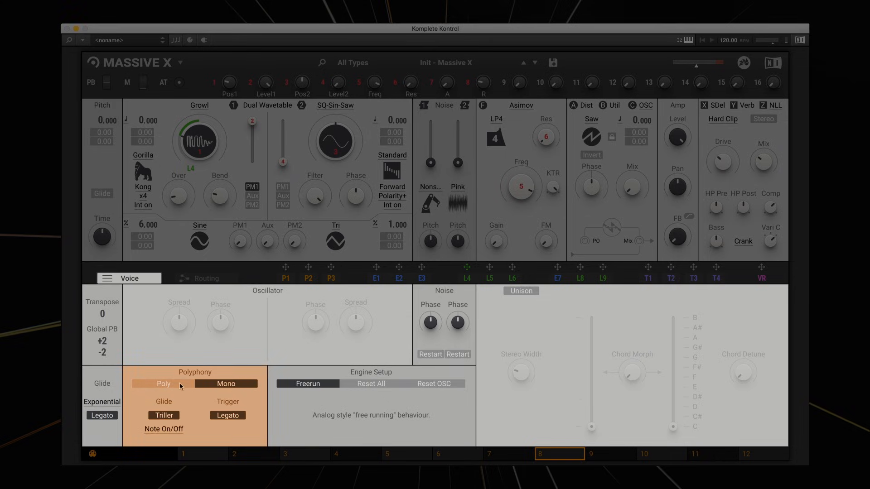
{"action": "left_click", "coordinate": [179, 382]}
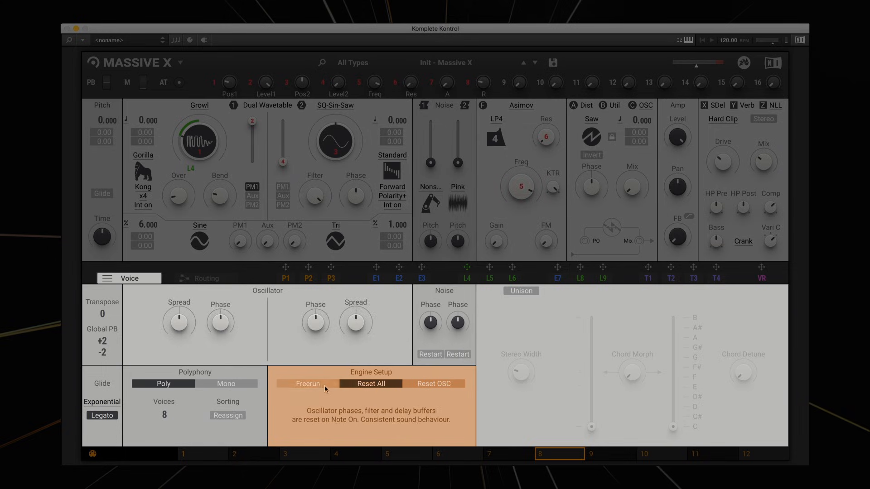
Enable Unison and raise its Spread slider.
{"action": "left_click", "coordinate": [521, 292]}
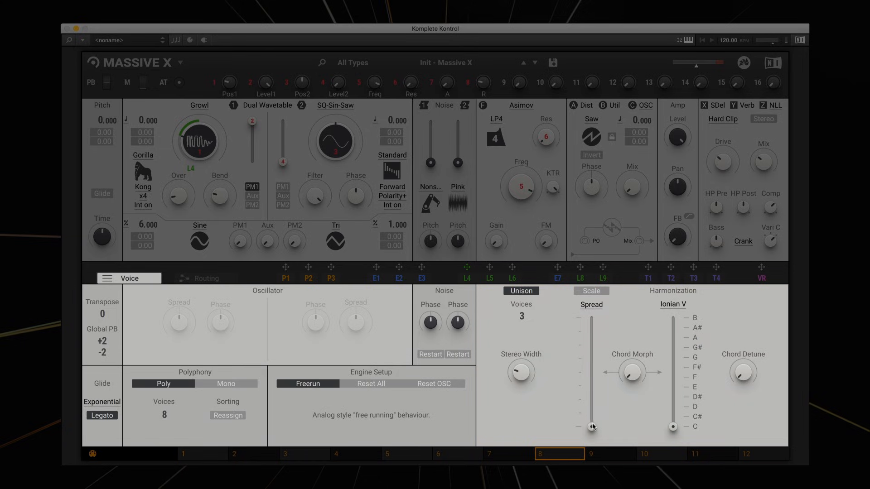
{"action": "left_click_drag", "start_coordinate": [592, 427], "coordinate": [591, 391]}
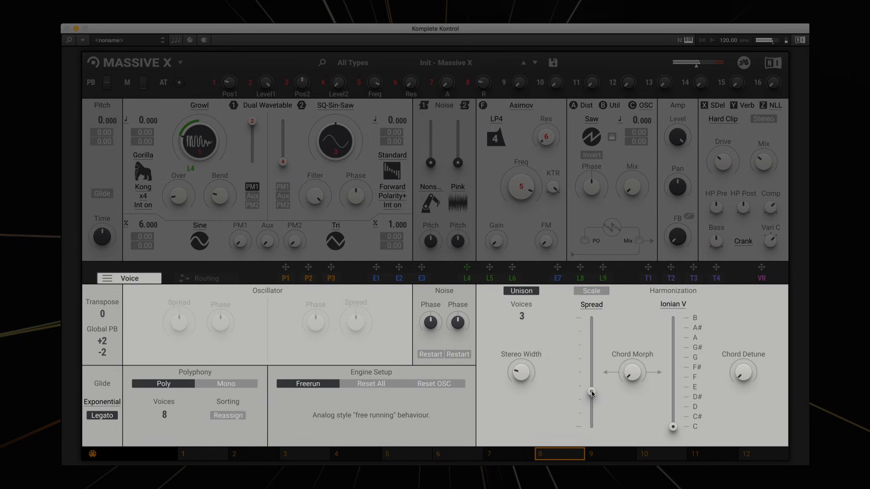
Enable Scale and set the unison spread mode to Wide.
{"action": "left_click", "coordinate": [591, 293]}
{"action": "left_click", "coordinate": [591, 304]}
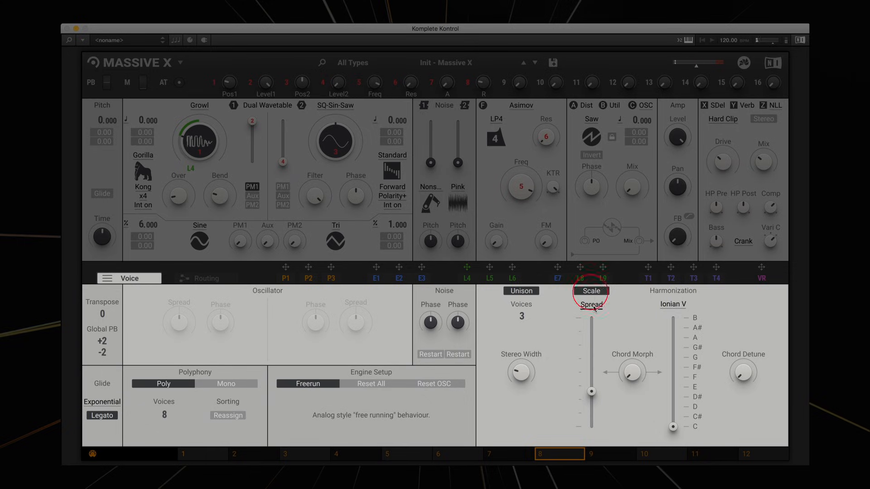
{"action": "left_click", "coordinate": [591, 329]}
Set the harmonization scale to Natural Minor CZ.
{"action": "left_click", "coordinate": [670, 306]}
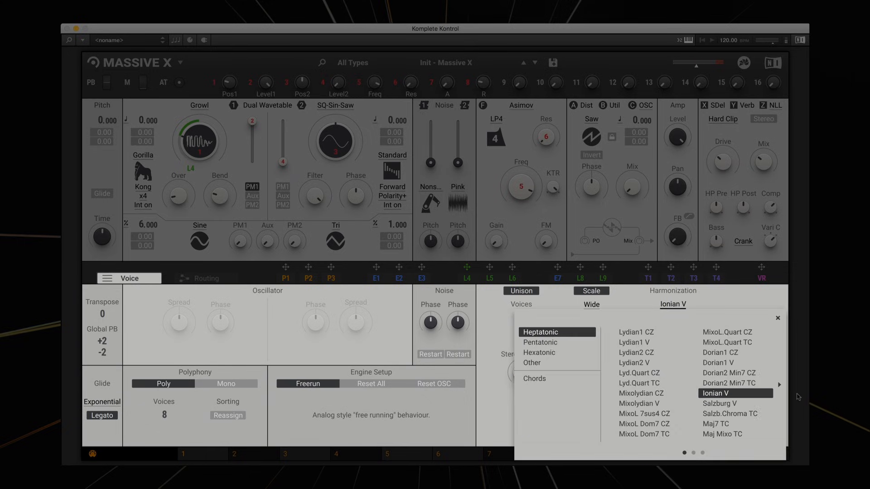
{"action": "left_click", "coordinate": [779, 384]}
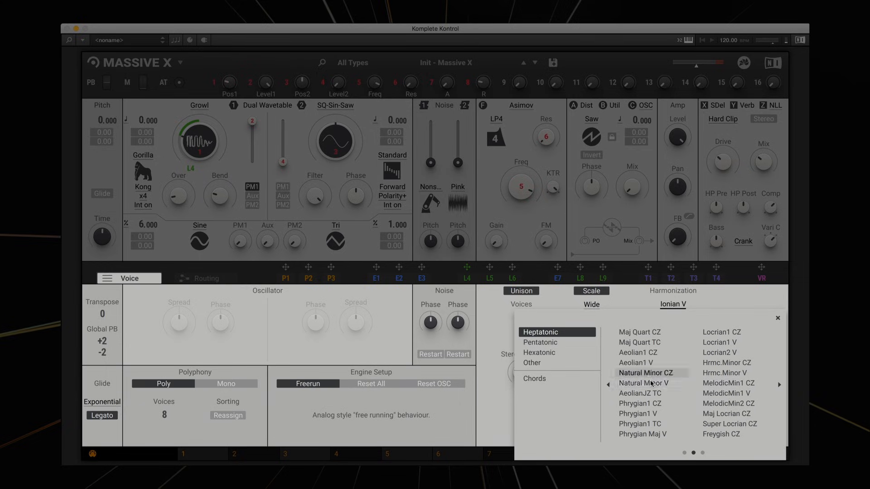
{"action": "left_click", "coordinate": [650, 374]}
{"action": "left_click", "coordinate": [738, 293]}
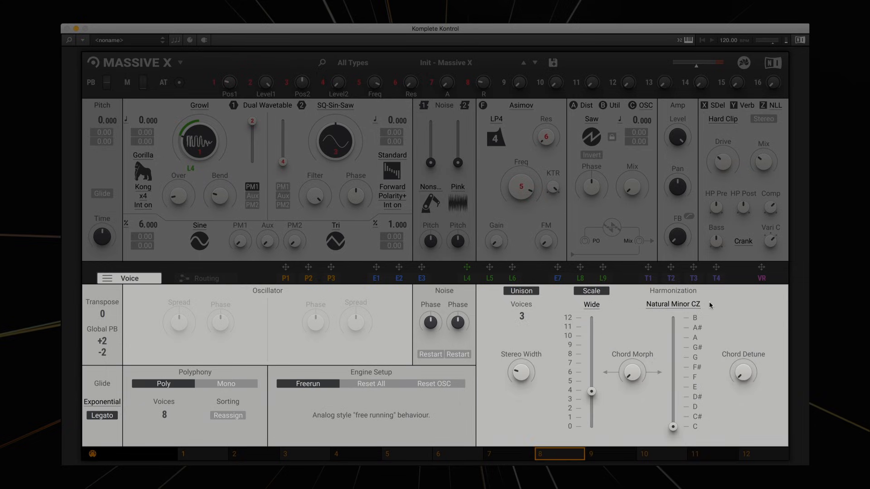
Raise the harmonization and spread sliders and adjust Chord Morph.
{"action": "left_click_drag", "start_coordinate": [673, 426], "coordinate": [673, 357]}
{"action": "left_click_drag", "start_coordinate": [591, 391], "coordinate": [591, 364]}
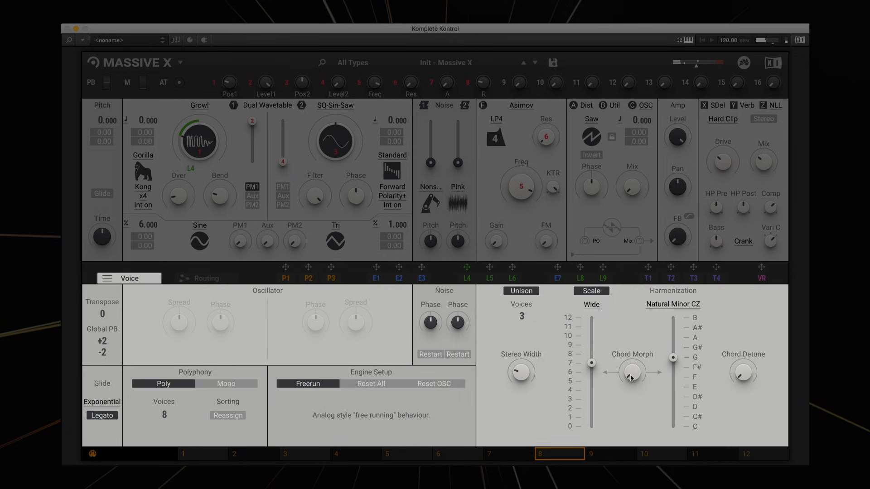
{"action": "left_click_drag", "start_coordinate": [630, 378], "coordinate": [631, 351]}
{"action": "left_click_drag", "start_coordinate": [628, 371], "coordinate": [629, 398]}
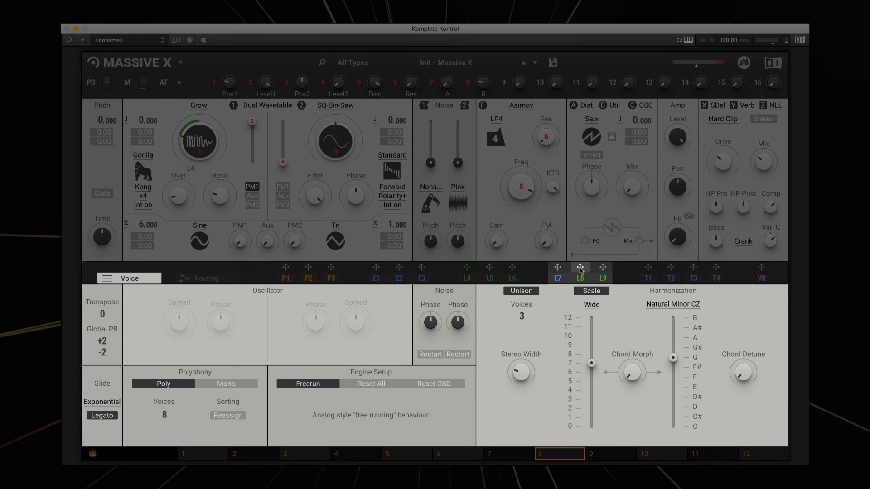
Assign modulator L8 to the unison Spread slider and set its modulation range to full.
{"action": "left_click_drag", "start_coordinate": [580, 267], "coordinate": [594, 437]}
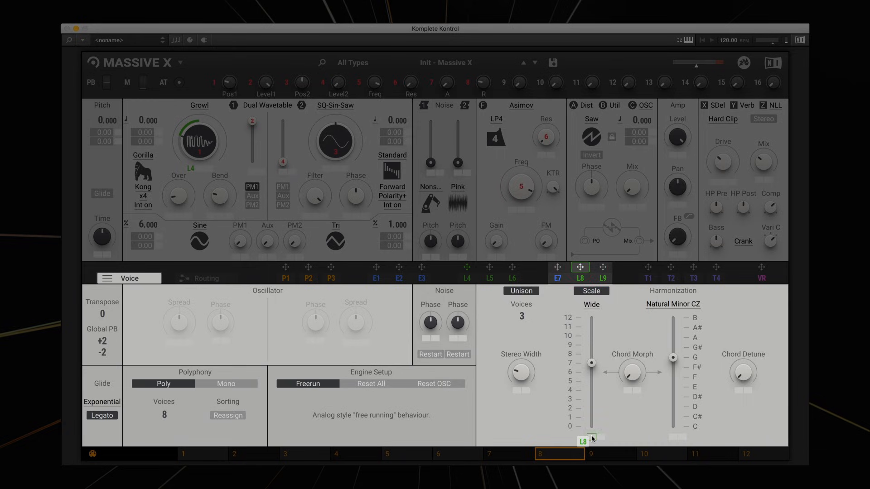
{"action": "left_click_drag", "start_coordinate": [591, 363], "coordinate": [591, 317]}
{"action": "left_click", "coordinate": [591, 436]}
{"action": "left_click_drag", "start_coordinate": [591, 436], "coordinate": [591, 418]}
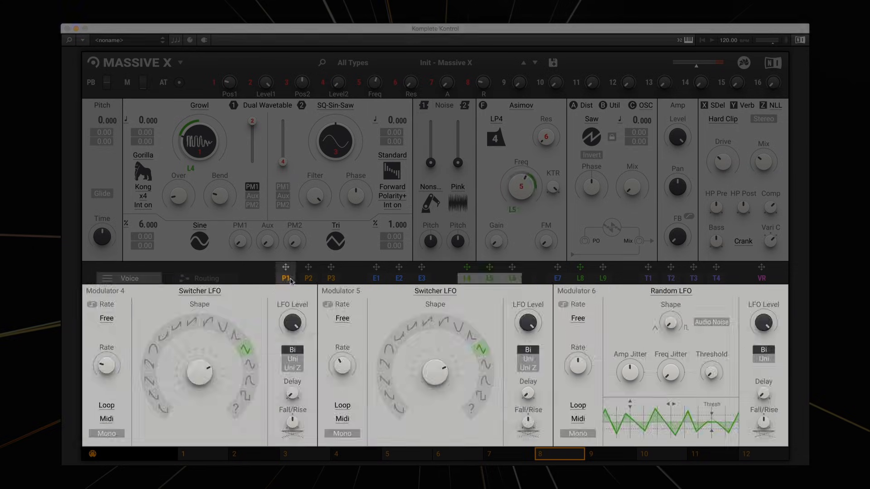
Open performer P1 and draw a pulsing pattern across its bars using a sine edit shape.
{"action": "left_click", "coordinate": [286, 278]}
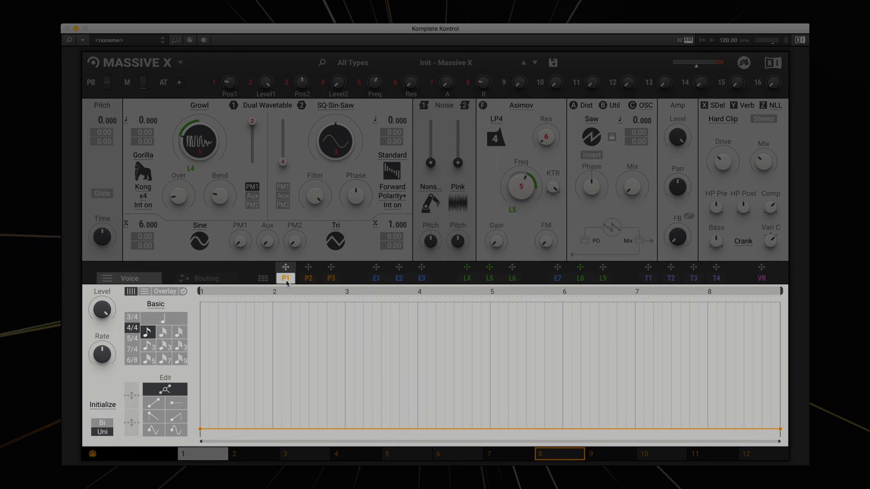
{"action": "left_click", "coordinate": [156, 418]}
{"action": "mouse_move", "coordinate": [223, 416]}
{"action": "left_mouse_down"}
{"action": "mouse_move", "coordinate": [234, 380]}
{"action": "mouse_move", "coordinate": [319, 391]}
{"action": "mouse_move", "coordinate": [241, 380]}
{"action": "mouse_move", "coordinate": [256, 407]}
{"action": "mouse_move", "coordinate": [394, 391]}
{"action": "mouse_move", "coordinate": [546, 418]}
{"action": "mouse_move", "coordinate": [686, 371]}
{"action": "left_mouse_up"}
{"action": "left_click", "coordinate": [176, 429]}
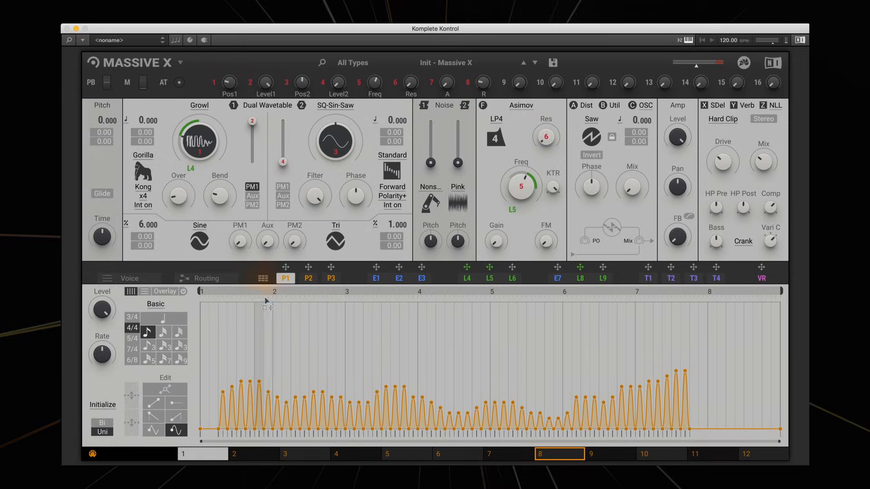
Open the performer pattern grid and draw a second pattern in slot C-1.
{"action": "left_click", "coordinate": [263, 279]}
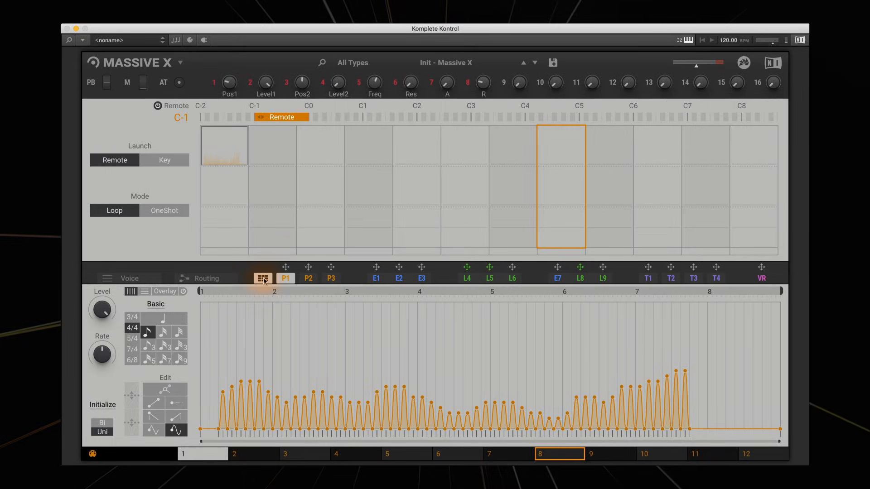
{"action": "left_click", "coordinate": [256, 147]}
{"action": "left_click", "coordinate": [256, 147]}
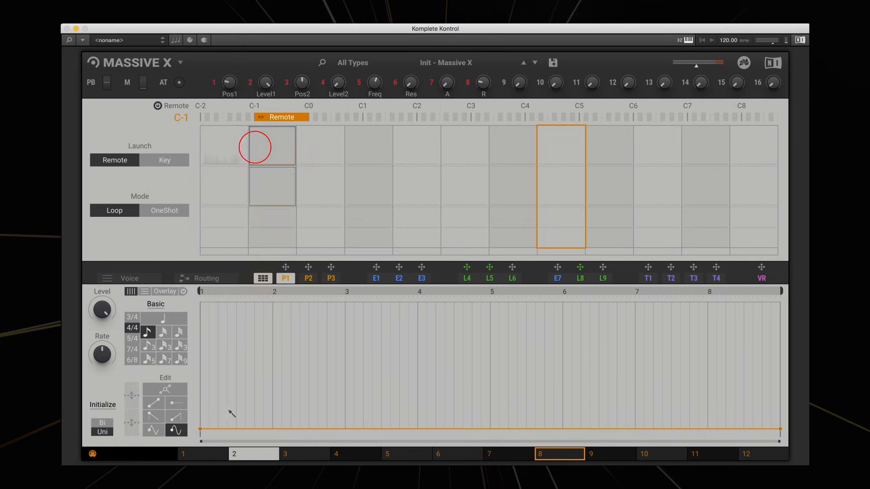
{"action": "left_click_drag", "start_coordinate": [229, 414], "coordinate": [515, 387]}
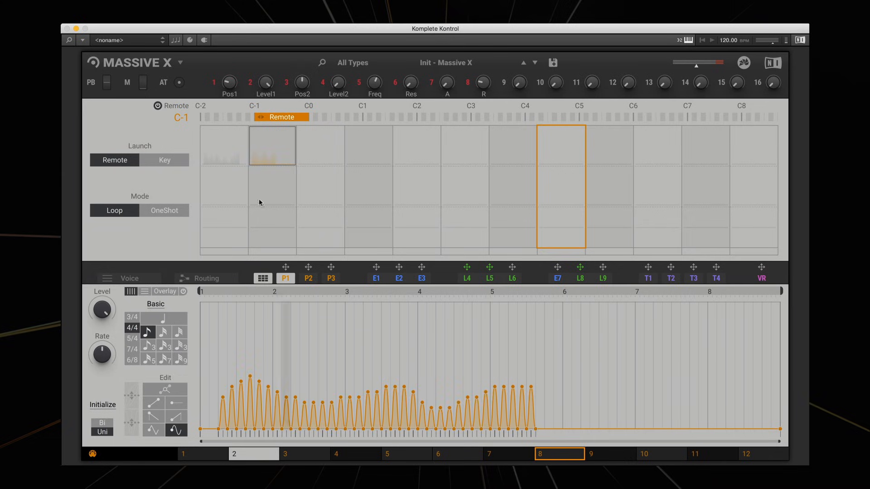
Draw a third, rising pattern in slot C0 with a triangle edit shape.
{"action": "left_click", "coordinate": [330, 140]}
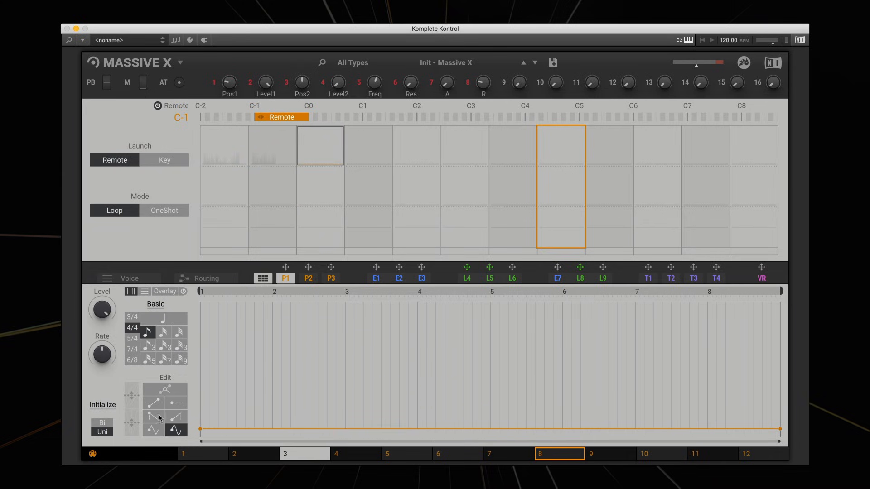
{"action": "left_click", "coordinate": [153, 430]}
{"action": "mouse_move", "coordinate": [206, 403]}
{"action": "left_mouse_down"}
{"action": "mouse_move", "coordinate": [301, 418]}
{"action": "mouse_move", "coordinate": [539, 342]}
{"action": "left_mouse_up"}
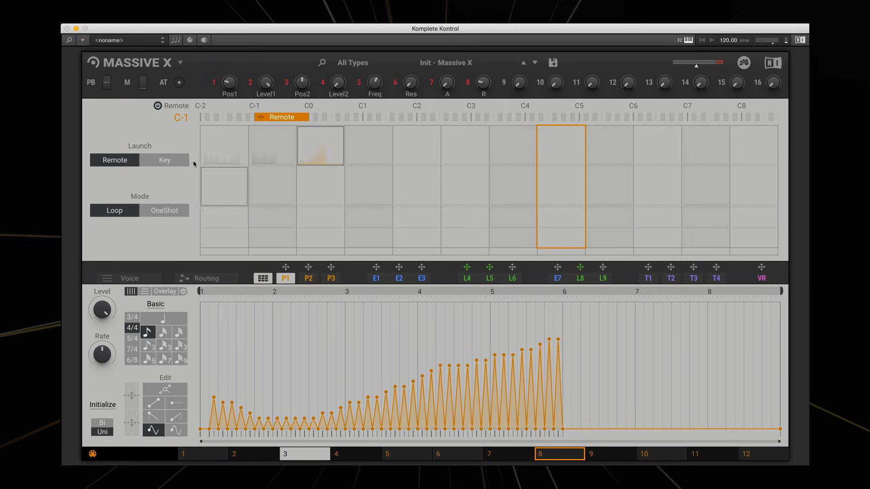
Select the first pattern slot, close the grid, and open the envelope modulators.
{"action": "left_click", "coordinate": [235, 164]}
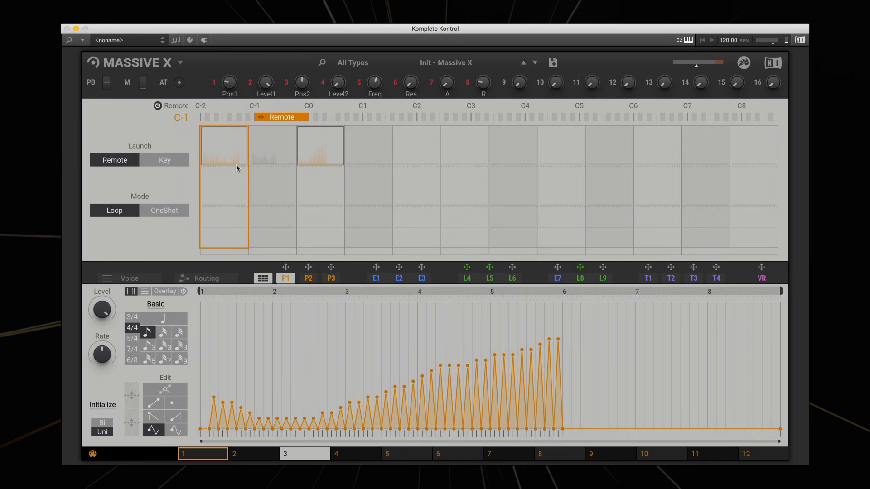
{"action": "left_click", "coordinate": [262, 278]}
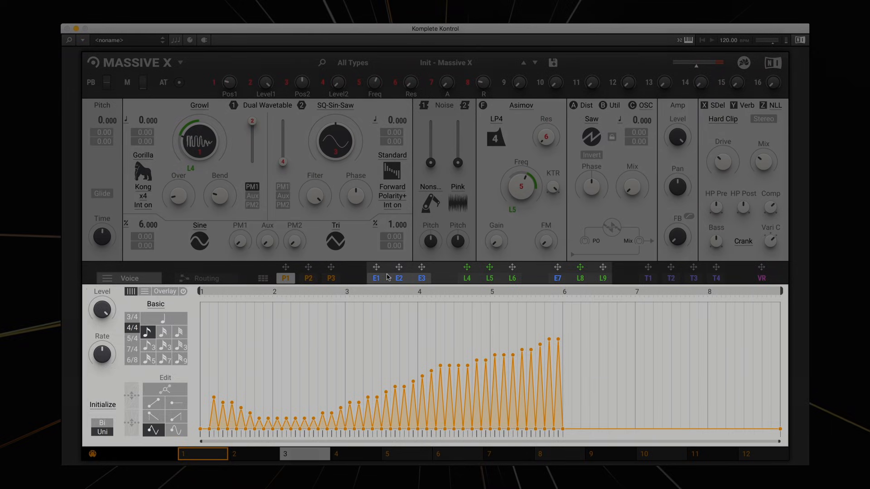
{"action": "left_click", "coordinate": [387, 277]}
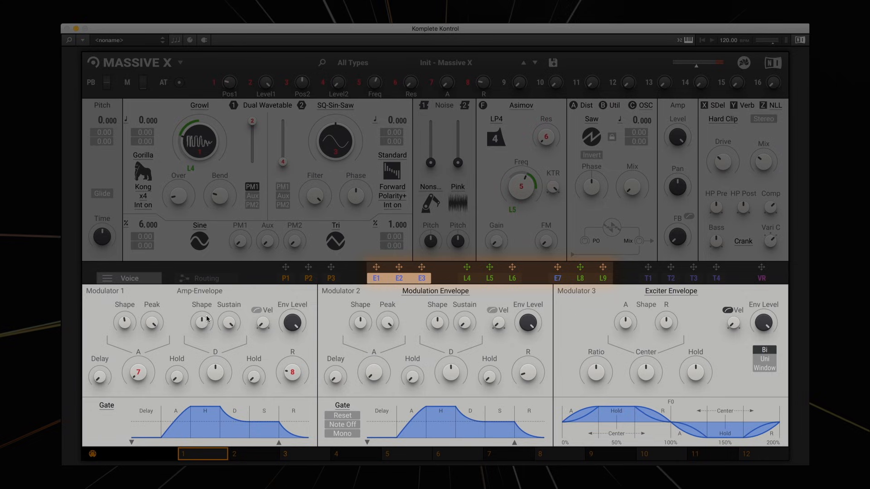
Open the LFO modulators, adjust Modulator 5's shape and rate, and set L5's modulation depth on the filter frequency.
{"action": "left_click", "coordinate": [473, 277]}
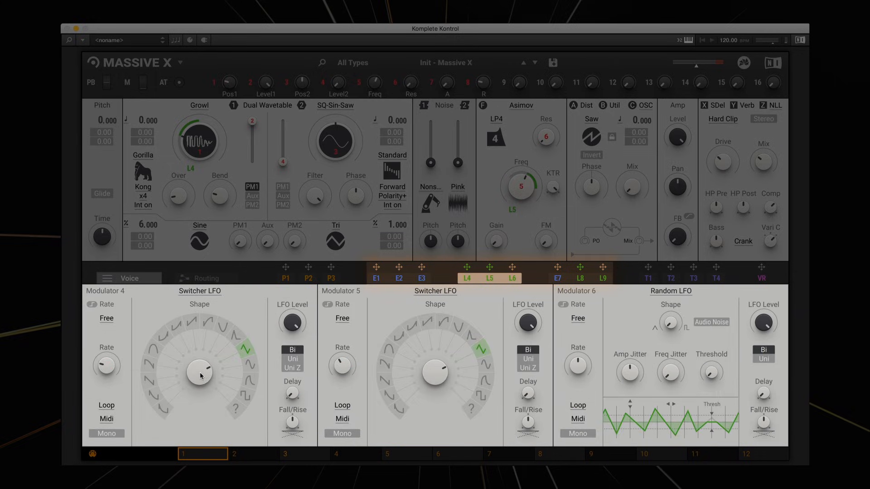
{"action": "left_click_drag", "start_coordinate": [436, 377], "coordinate": [437, 388]}
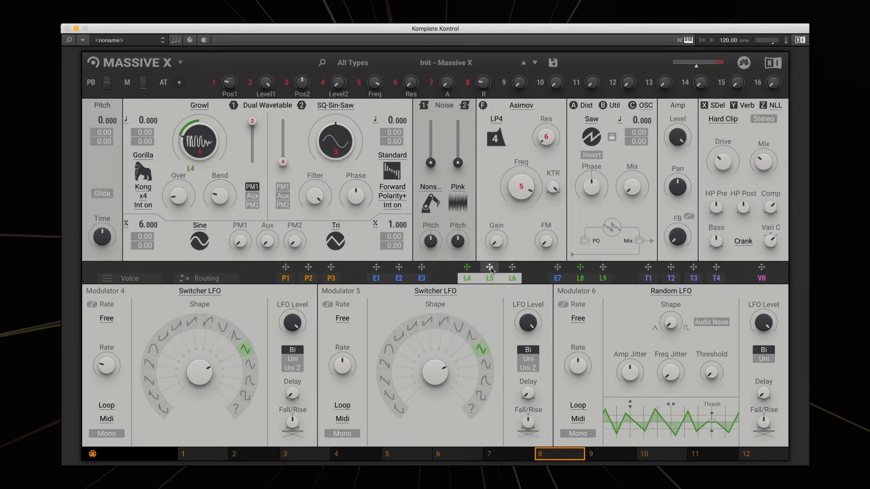
{"action": "left_click_drag", "start_coordinate": [489, 267], "coordinate": [512, 197]}
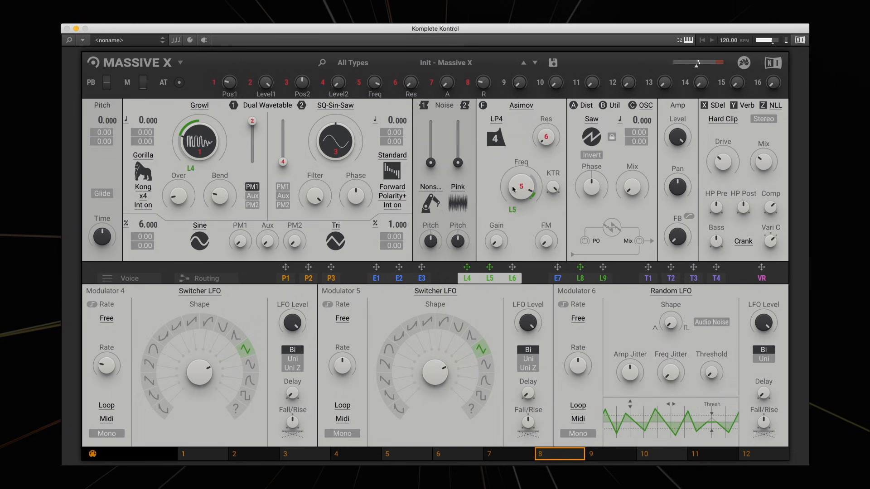
{"action": "left_click_drag", "start_coordinate": [520, 188], "coordinate": [519, 209]}
{"action": "left_click_drag", "start_coordinate": [349, 358], "coordinate": [349, 363]}
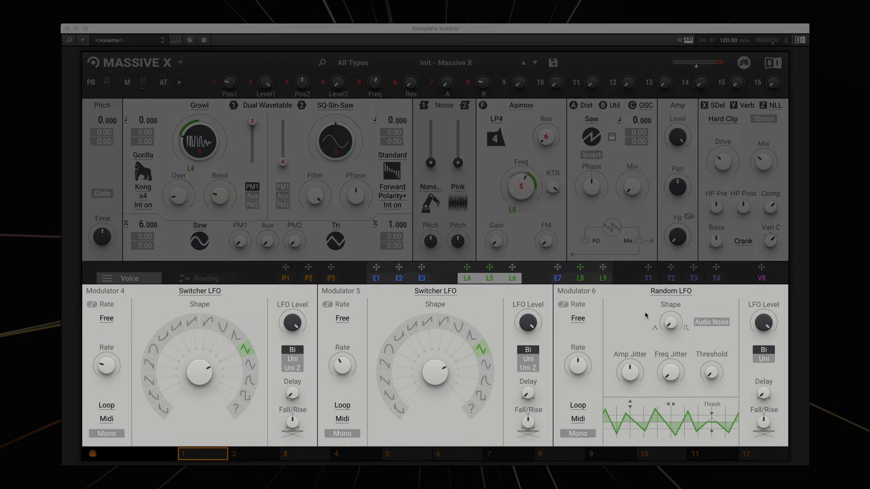
Open tracker T1, edit its key-tracking curve, and route it to modulate the filter frequency.
{"action": "left_click", "coordinate": [647, 276]}
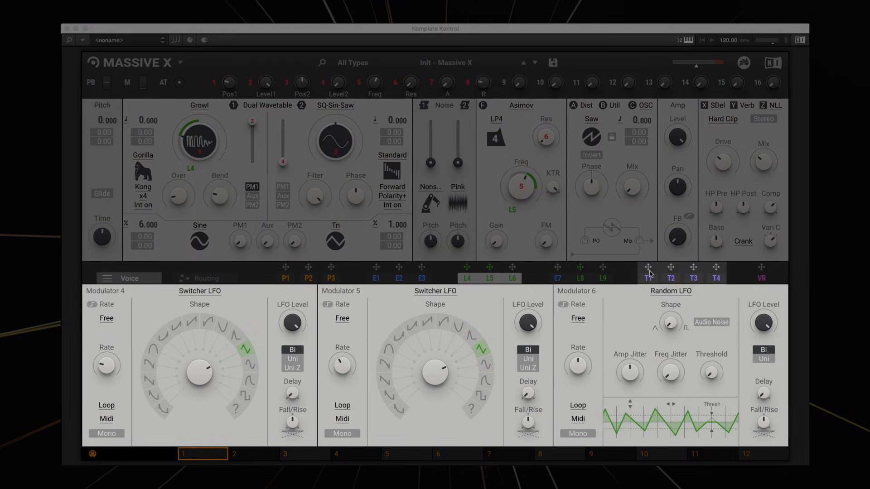
{"action": "left_click", "coordinate": [649, 273]}
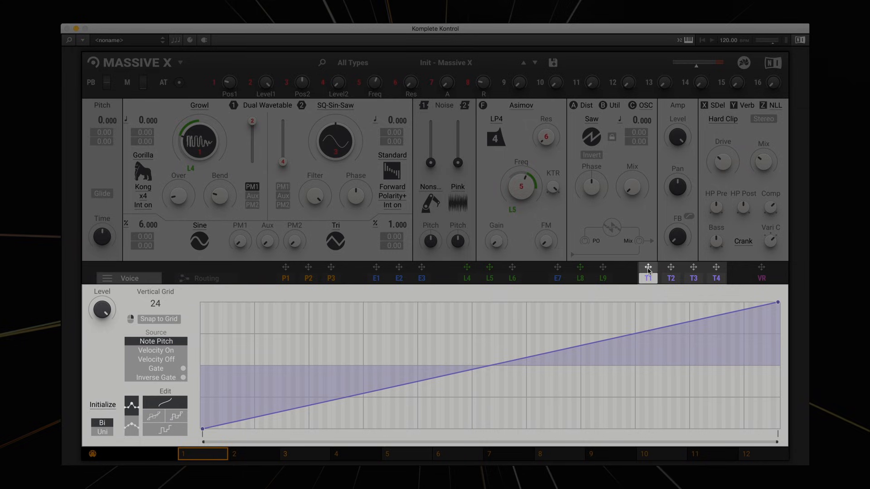
{"action": "left_click", "coordinate": [338, 397]}
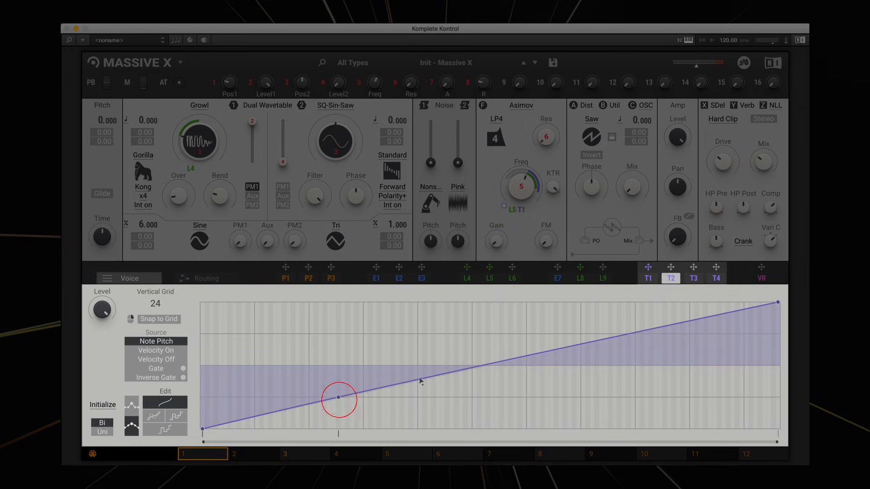
{"action": "left_click", "coordinate": [420, 379]}
{"action": "left_click", "coordinate": [524, 354]}
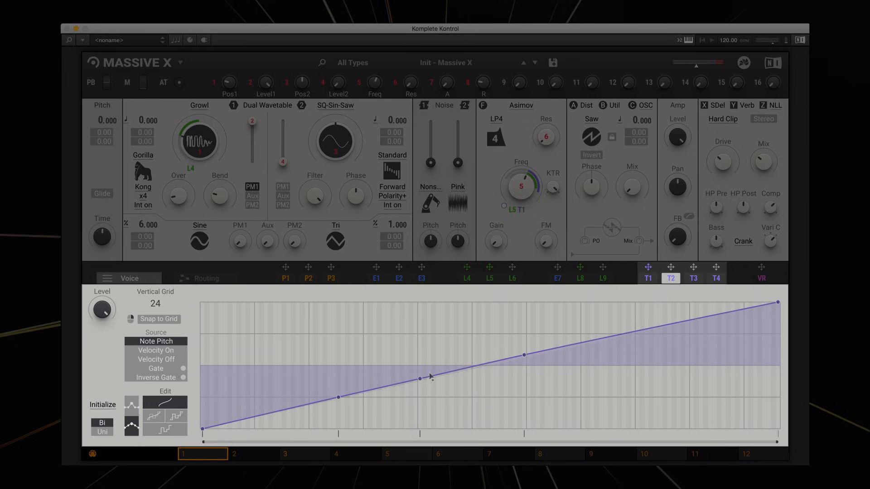
{"action": "left_click_drag", "start_coordinate": [420, 379], "coordinate": [306, 339]}
{"action": "left_click_drag", "start_coordinate": [349, 315], "coordinate": [468, 347]}
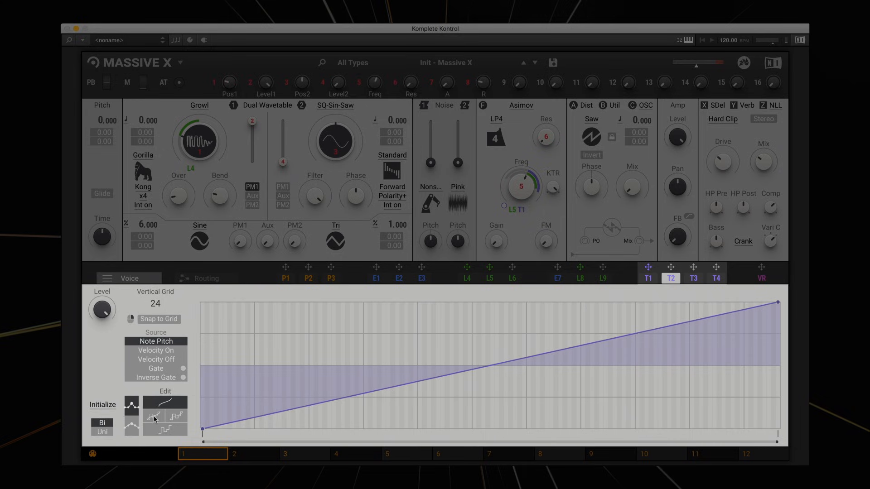
{"action": "left_click", "coordinate": [154, 417]}
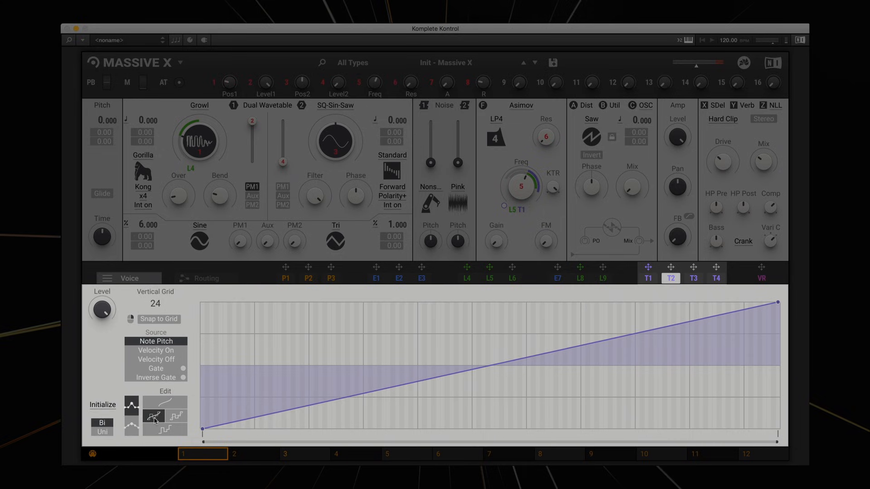
Reshape tracker T2's key-tracking curve by adding breakpoints along its lower half.
{"action": "left_click", "coordinate": [164, 428]}
{"action": "left_click", "coordinate": [243, 418]}
{"action": "left_click", "coordinate": [261, 413]}
{"action": "left_click", "coordinate": [266, 381]}
{"action": "left_click", "coordinate": [297, 341]}
{"action": "left_click", "coordinate": [316, 363]}
{"action": "left_click", "coordinate": [324, 379]}
{"action": "left_click", "coordinate": [347, 352]}
{"action": "left_click", "coordinate": [370, 384]}
{"action": "left_click", "coordinate": [401, 369]}
{"action": "left_click", "coordinate": [154, 417]}
{"action": "left_click", "coordinate": [177, 415]}
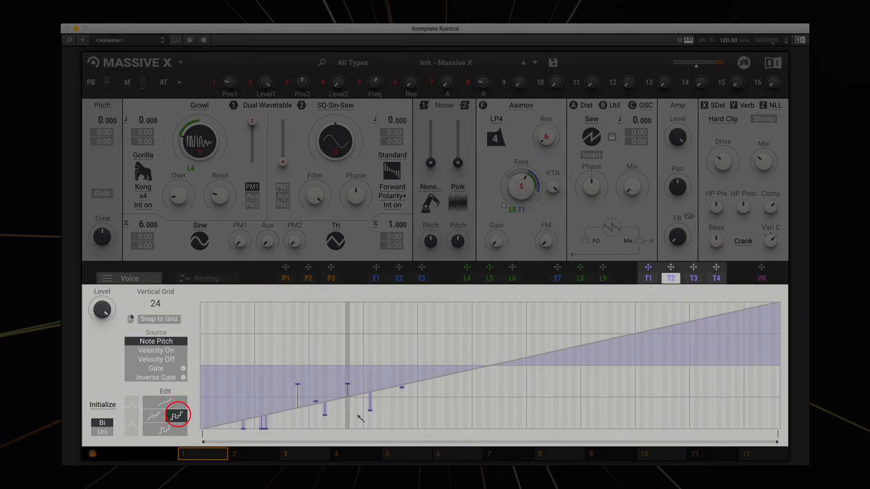
{"action": "left_click_drag", "start_coordinate": [348, 383], "coordinate": [352, 359]}
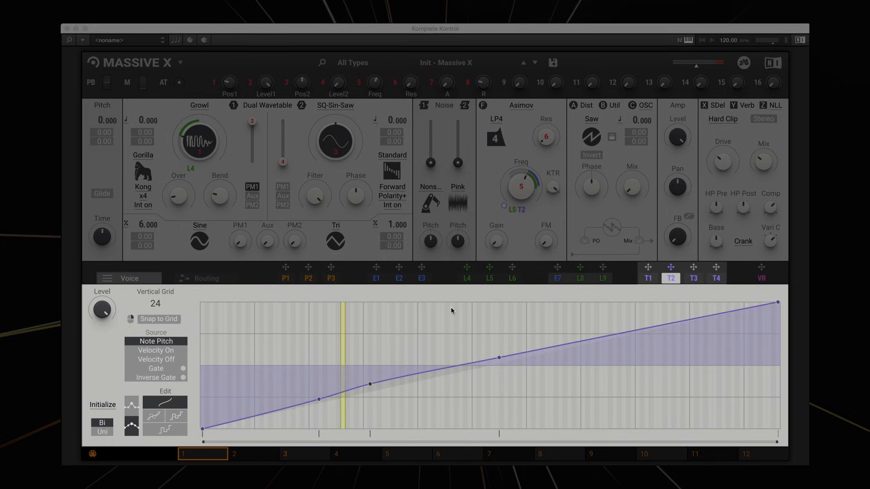
Route the voice random modulator VR to the filter frequency and to the oscillator pitch.
{"action": "left_click_drag", "start_coordinate": [760, 267], "coordinate": [522, 210]}
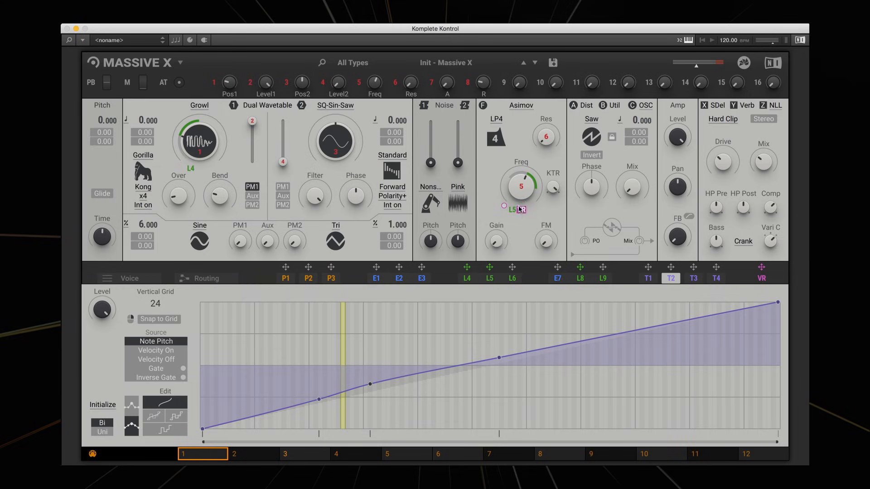
{"action": "left_click_drag", "start_coordinate": [761, 267], "coordinate": [109, 123]}
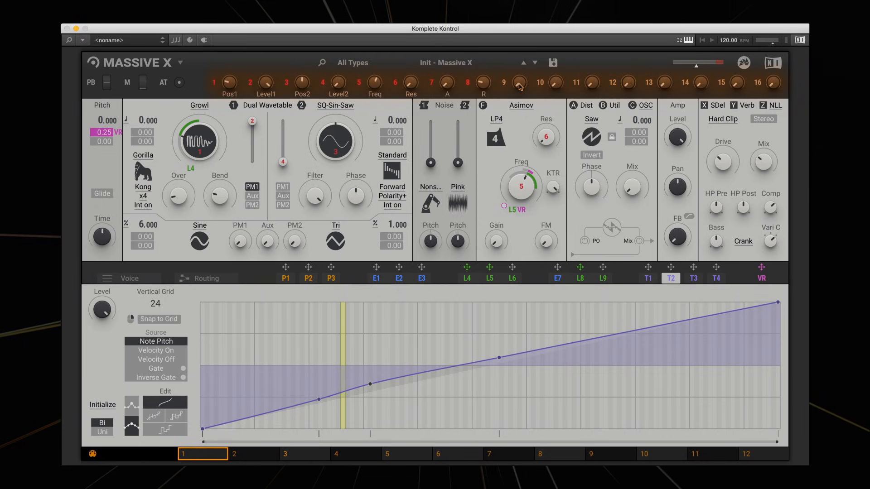
Assign macro 9 to the distortion Phase knob and macro 10 to the wavetable Filter knob.
{"action": "left_click_drag", "start_coordinate": [503, 83], "coordinate": [591, 187]}
{"action": "left_click_drag", "start_coordinate": [540, 83], "coordinate": [356, 195]}
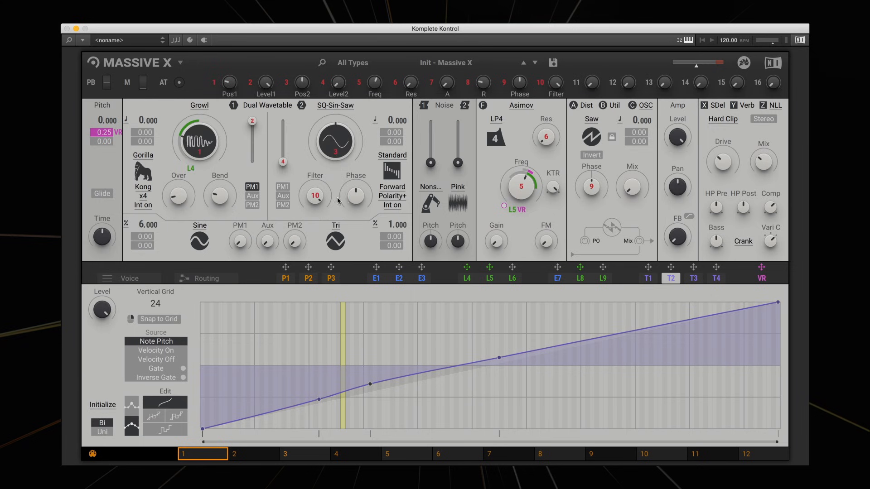